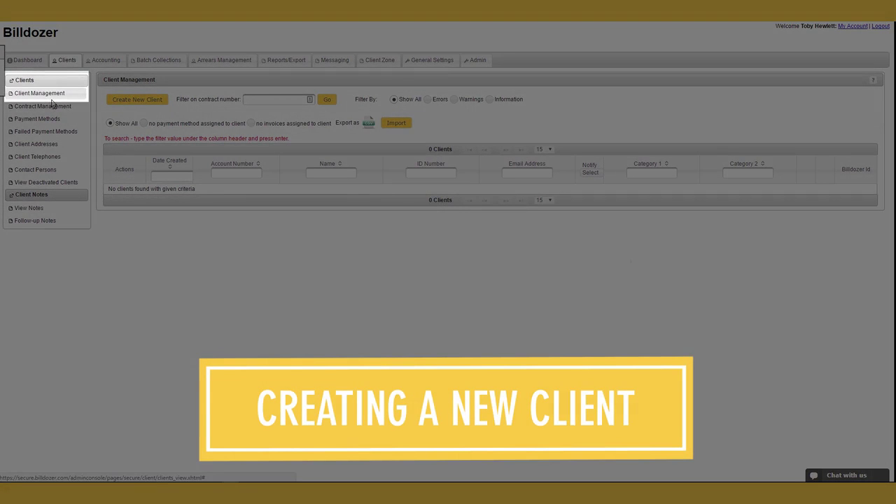
Step: Open Client Management to list the 13 existing clients
{"action": "left_click", "coordinate": [53, 102]}
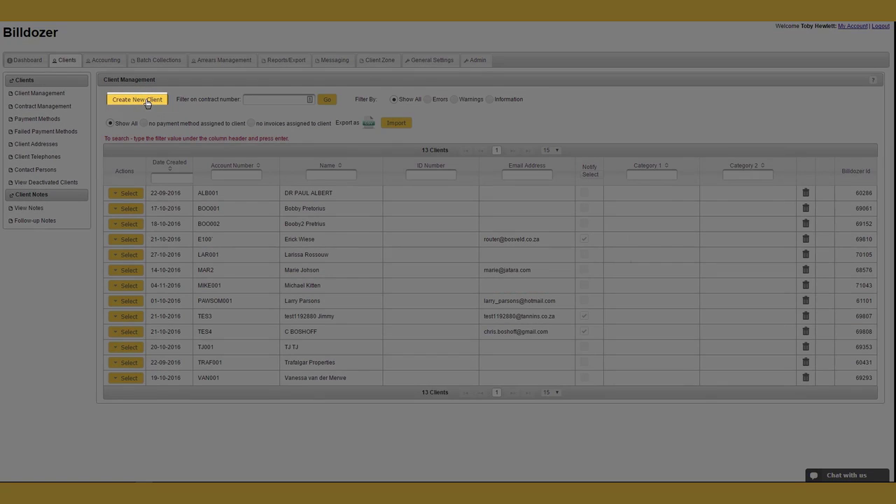
Step: Create a new client with account number, name, e-mail, auto-emailed invoices, Female and Category 1 'test'
{"action": "left_click", "coordinate": [147, 100]}
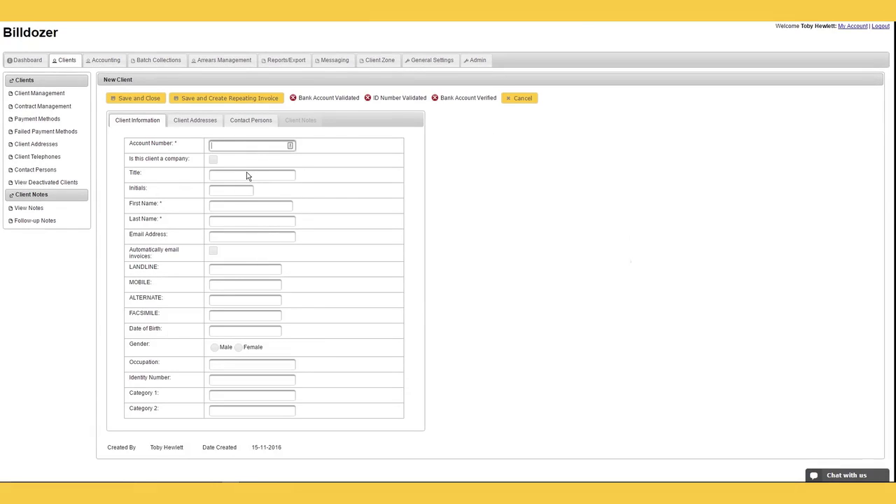
{"action": "type", "text": "PAG001"}
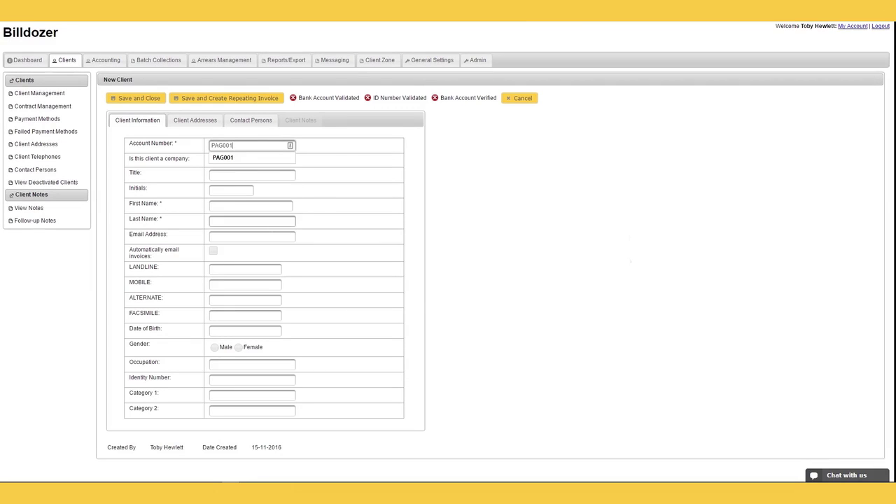
{"action": "left_click", "coordinate": [286, 206]}
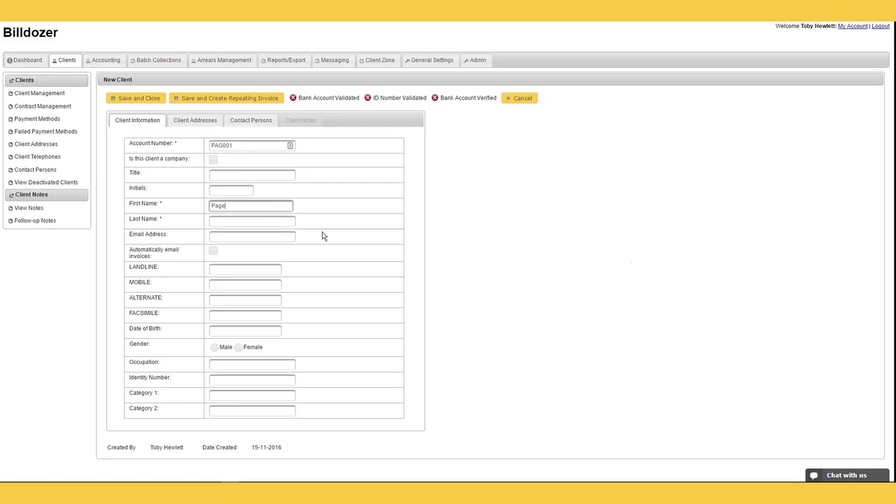
{"action": "key", "text": "Tab"}
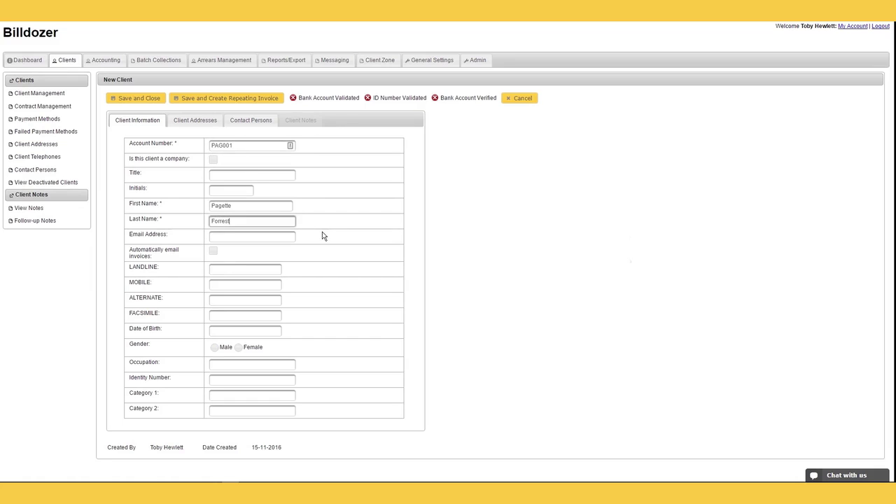
{"action": "key", "text": "Tab"}
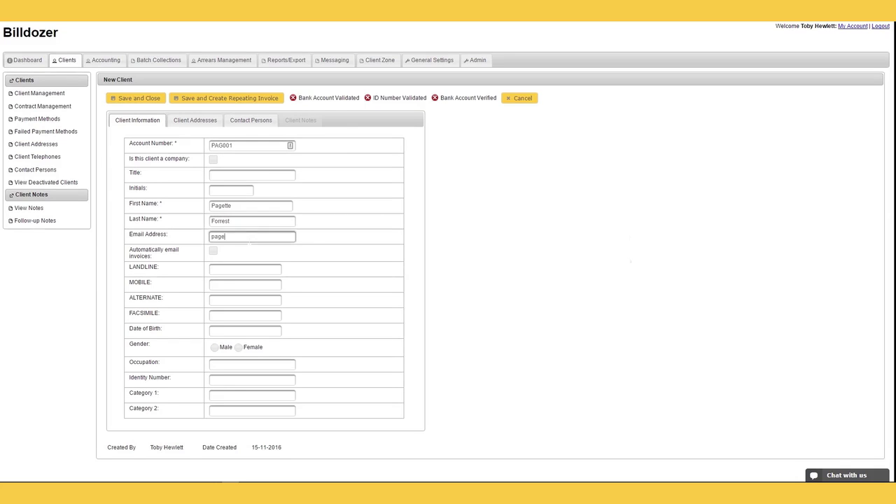
{"action": "left_click", "coordinate": [214, 251]}
{"action": "key", "text": "Tab"}
{"action": "key", "text": "Tab"}
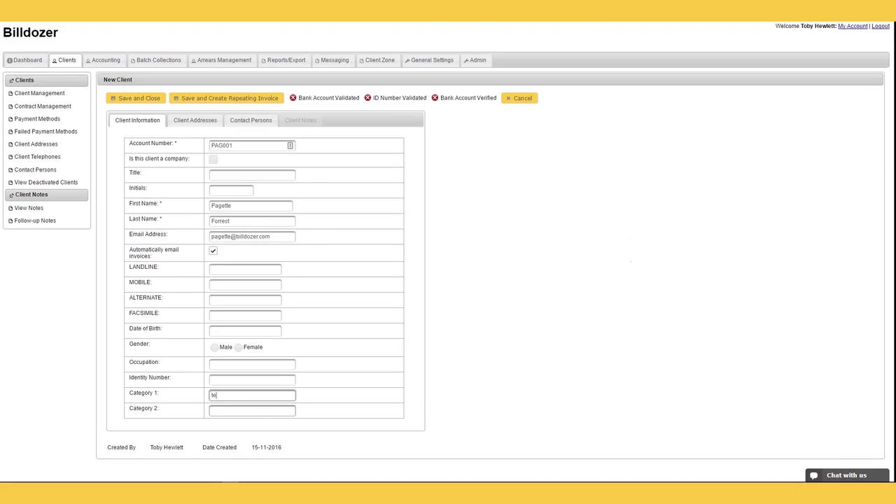
{"action": "left_click", "coordinate": [238, 347]}
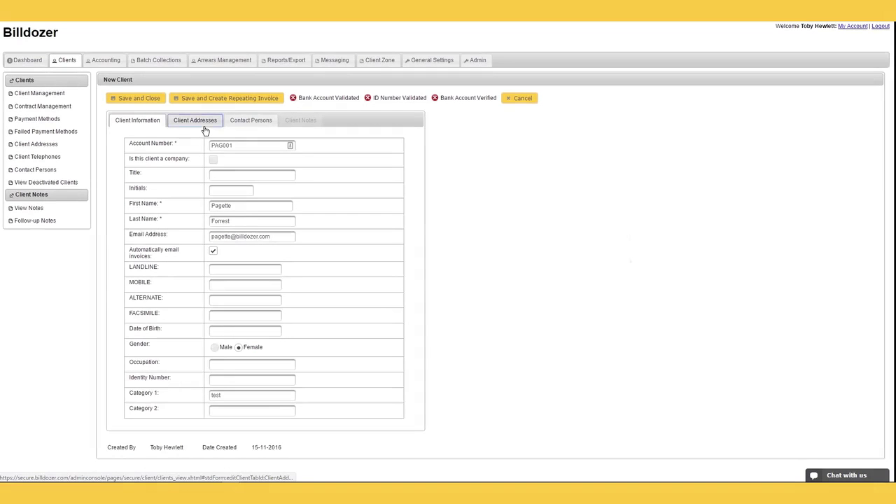
Step: Add the client's address with street line, second line and postal code, country left as South Africa
{"action": "left_click", "coordinate": [200, 120]}
{"action": "left_click", "coordinate": [161, 144]}
{"action": "left_click", "coordinate": [252, 162]}
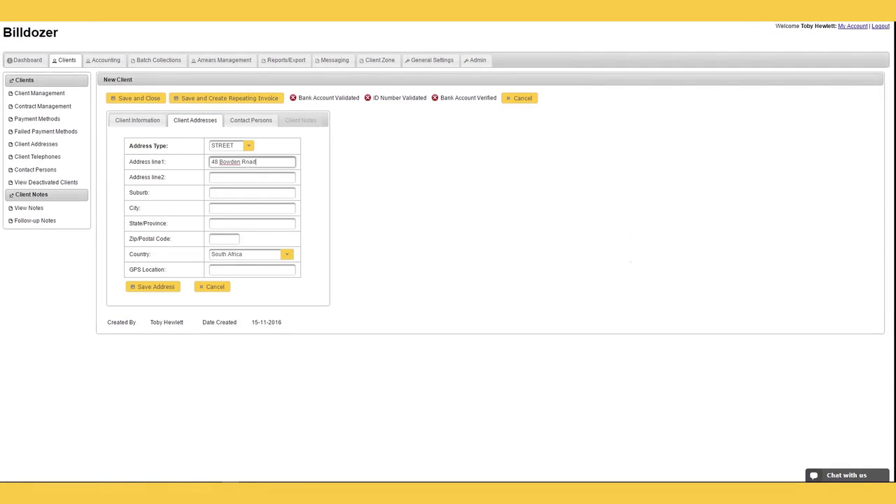
{"action": "left_click", "coordinate": [252, 177]}
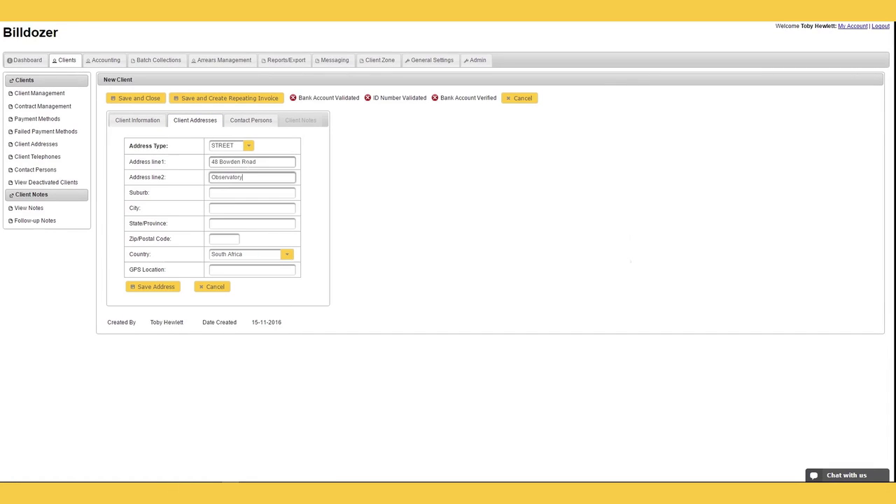
{"action": "left_click", "coordinate": [224, 239]}
{"action": "type", "text": "7925"}
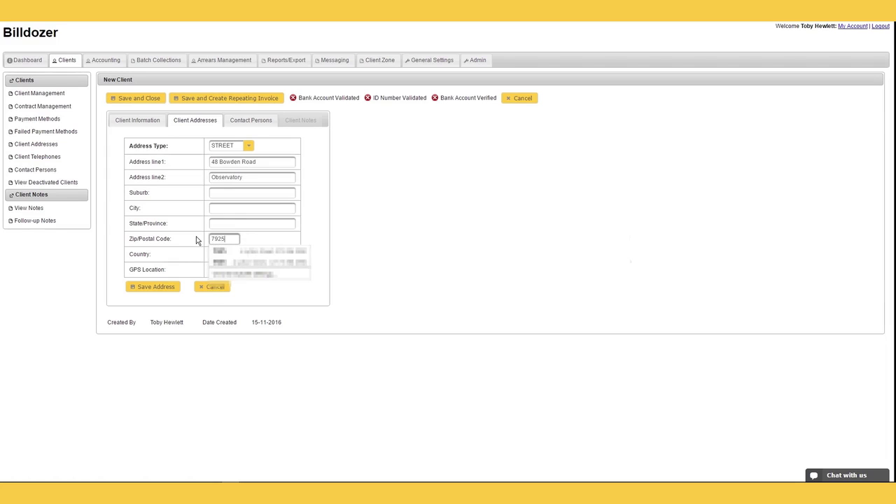
{"action": "left_click", "coordinate": [334, 235]}
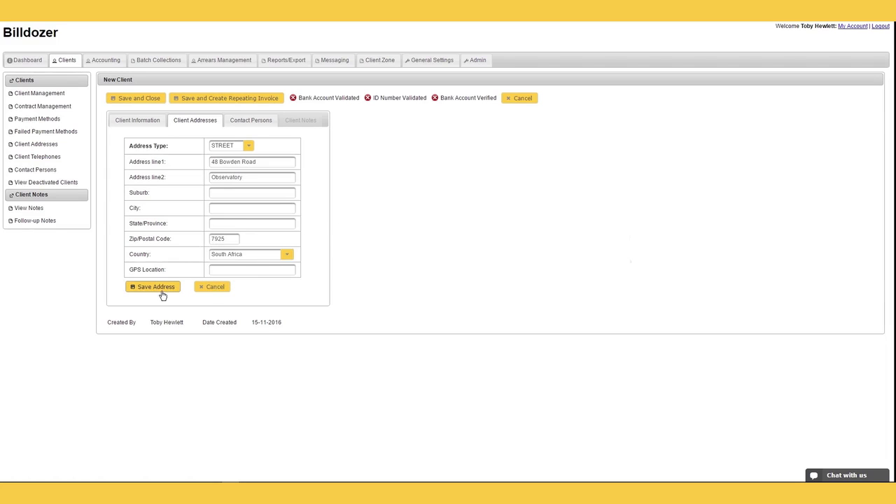
Step: Save the street address and cancel adding a contact person
{"action": "left_click", "coordinate": [161, 293]}
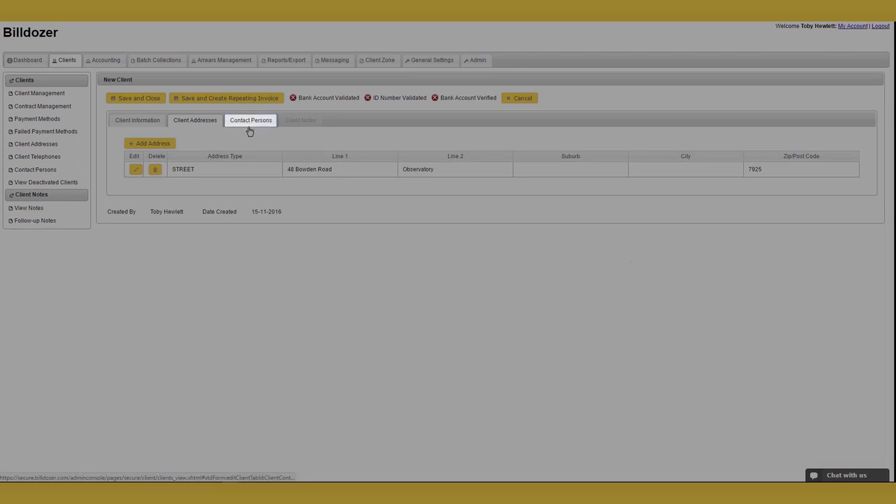
{"action": "left_click", "coordinate": [249, 120]}
{"action": "left_click", "coordinate": [149, 143]}
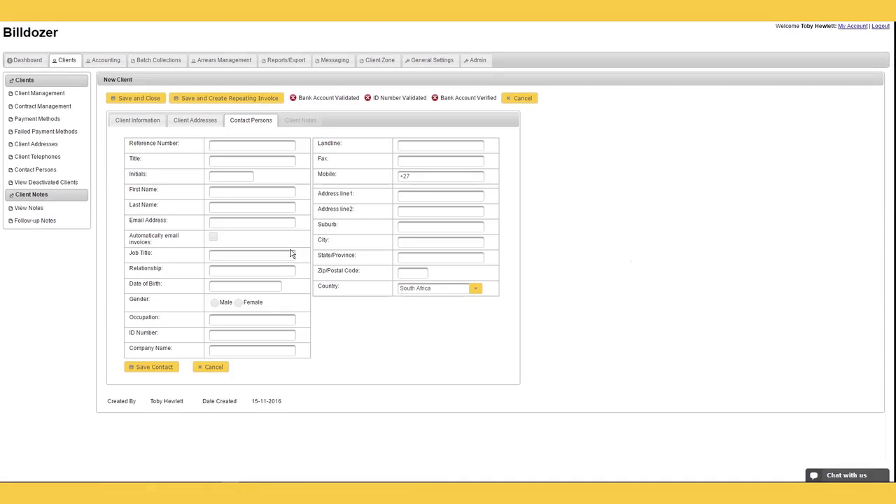
{"action": "left_click", "coordinate": [214, 368]}
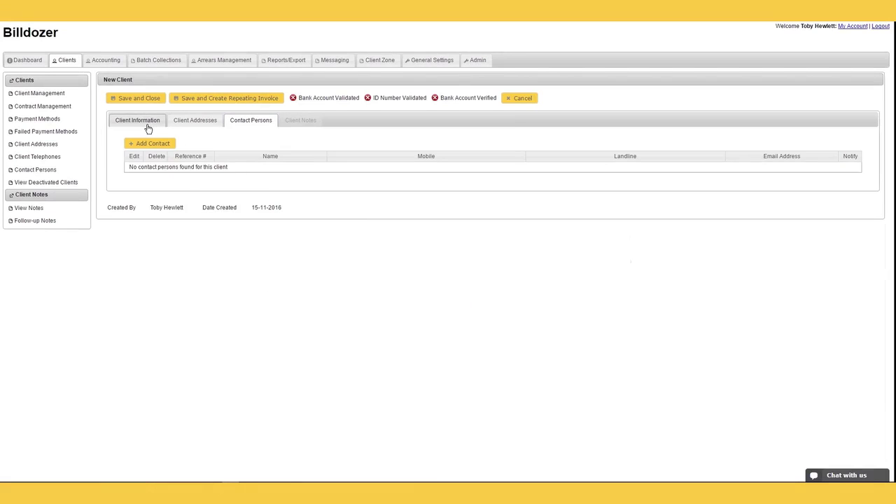
Step: Save and close the new client record, growing the client list to 14
{"action": "left_click", "coordinate": [145, 124]}
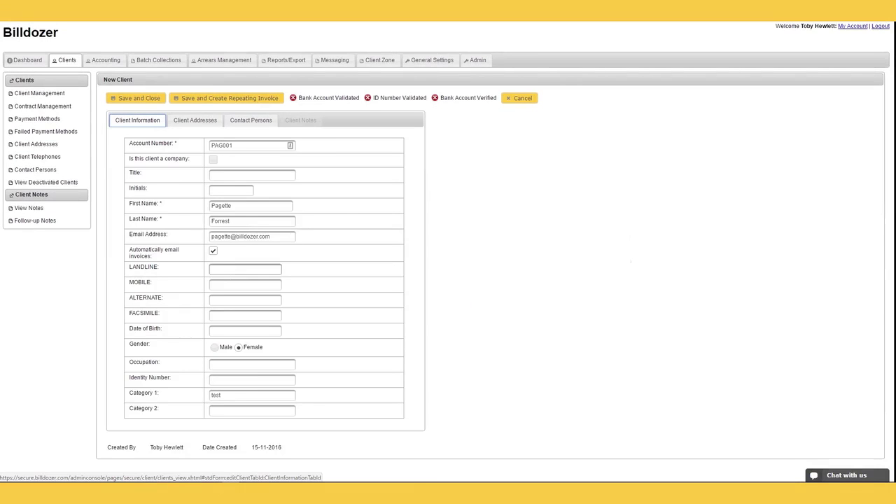
{"action": "left_click", "coordinate": [235, 102]}
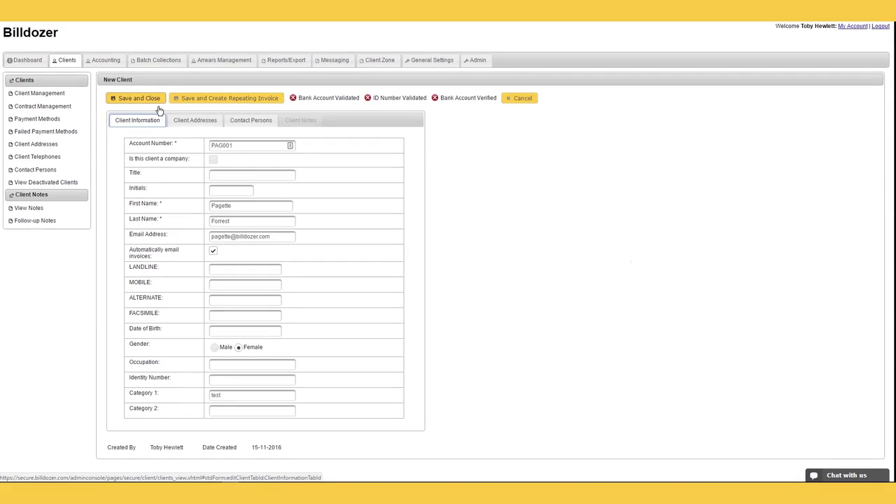
{"action": "left_click", "coordinate": [158, 102]}
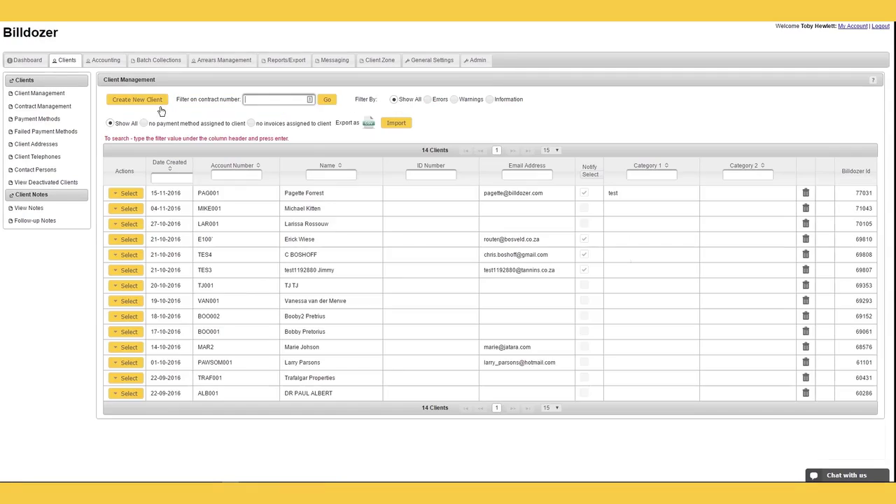
Step: Go to Accounting's Repeating Invoices, showing Trafalgar Properties' active monthly invoice
{"action": "left_click", "coordinate": [106, 61]}
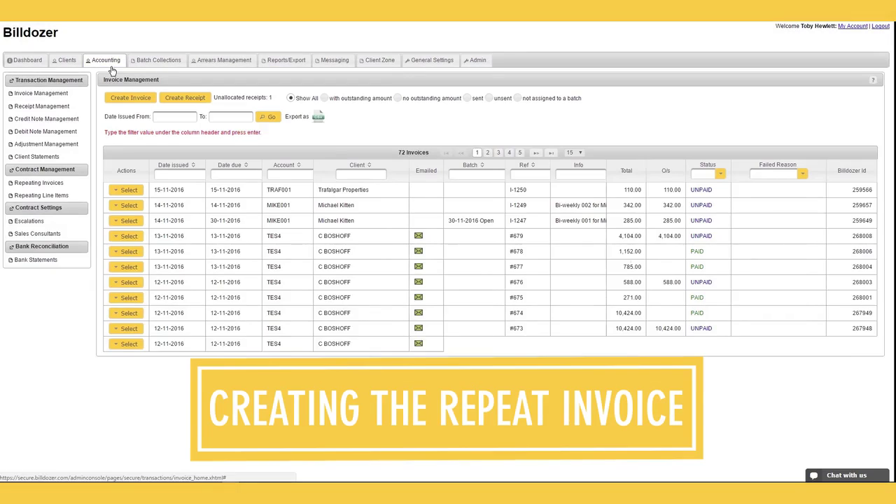
{"action": "left_click", "coordinate": [39, 184]}
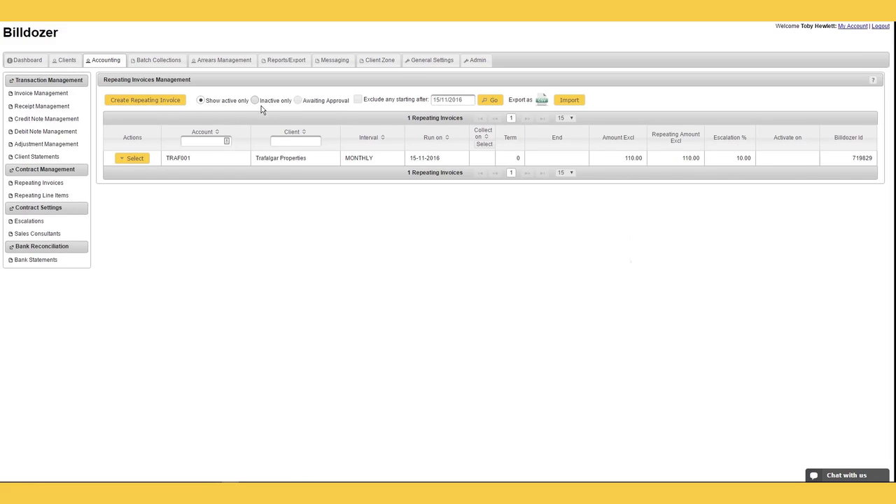
Step: Start a repeating invoice for the new client with January 10% escalation, first sales consultant, info 'test info'
{"action": "left_click", "coordinate": [171, 104]}
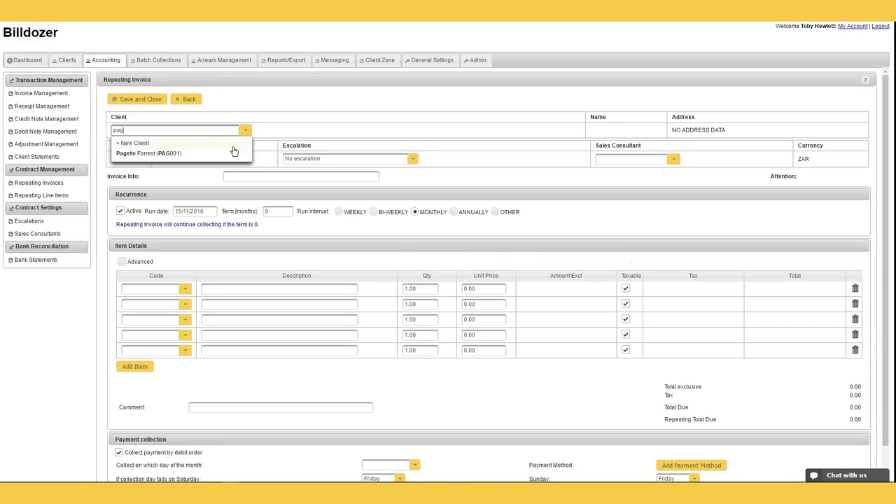
{"action": "left_click", "coordinate": [185, 154]}
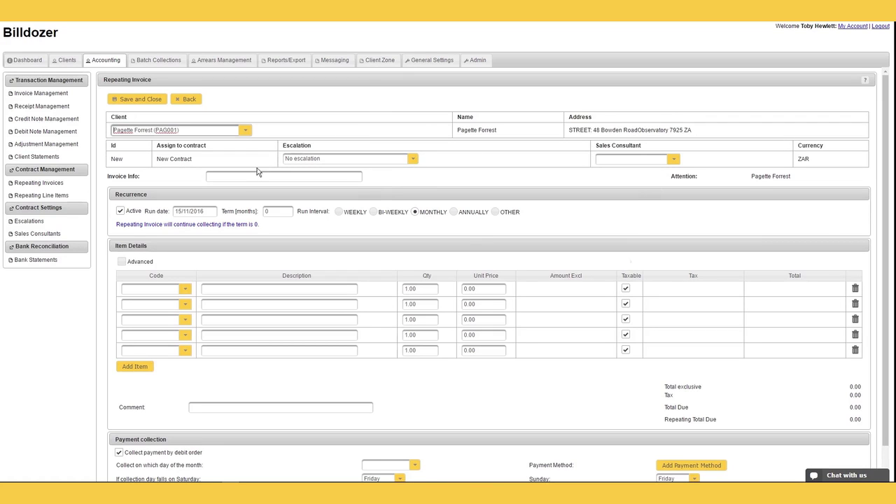
{"action": "left_click", "coordinate": [413, 159]}
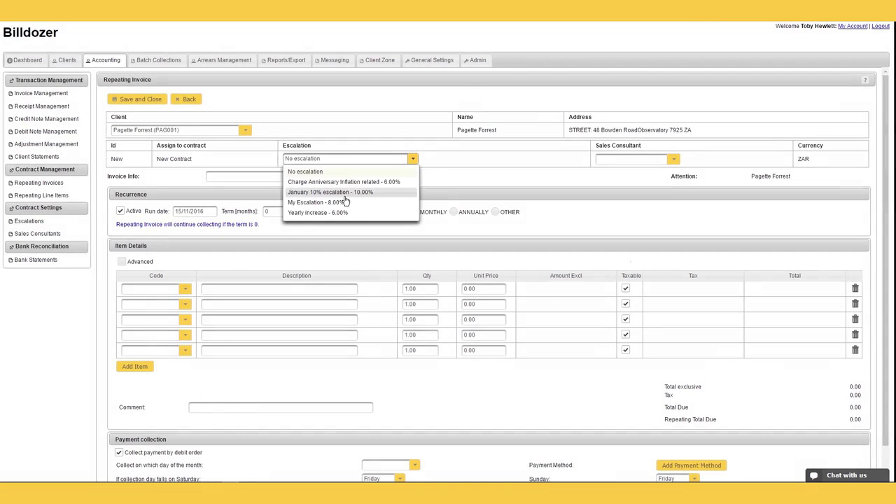
{"action": "left_click", "coordinate": [344, 196]}
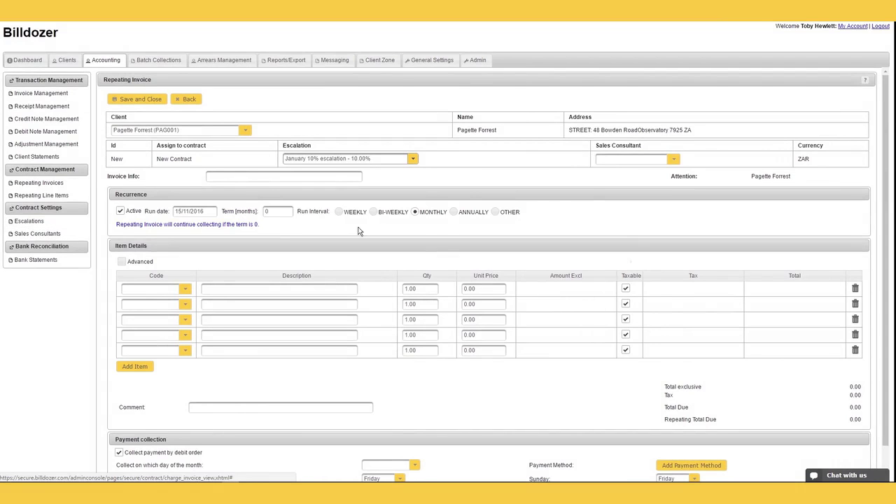
{"action": "left_click", "coordinate": [674, 161]}
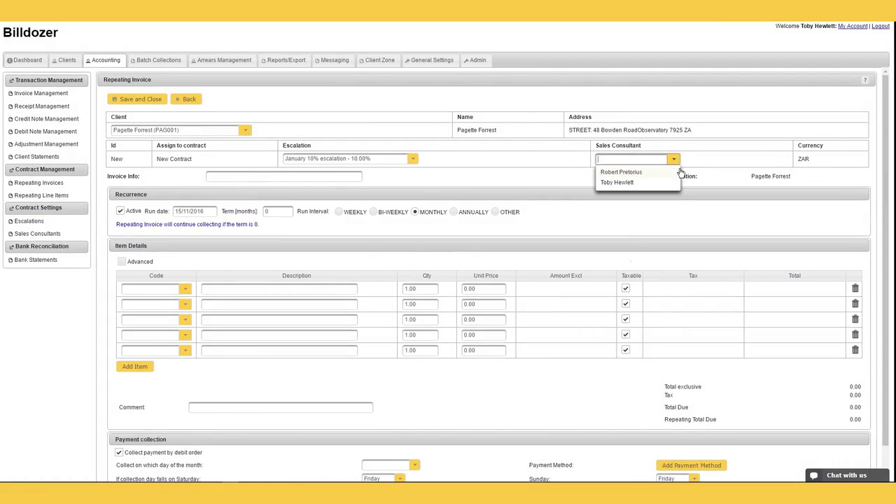
{"action": "left_click", "coordinate": [634, 180]}
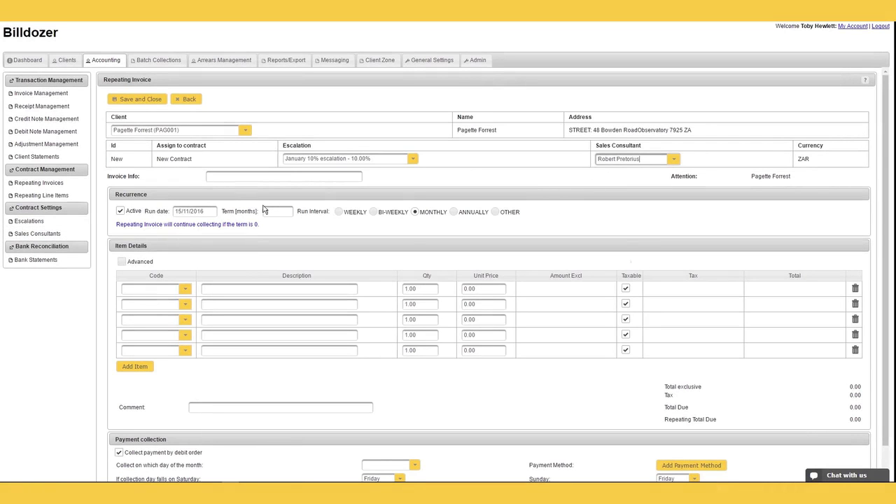
{"action": "left_click", "coordinate": [230, 176]}
{"action": "type", "text": "test info"}
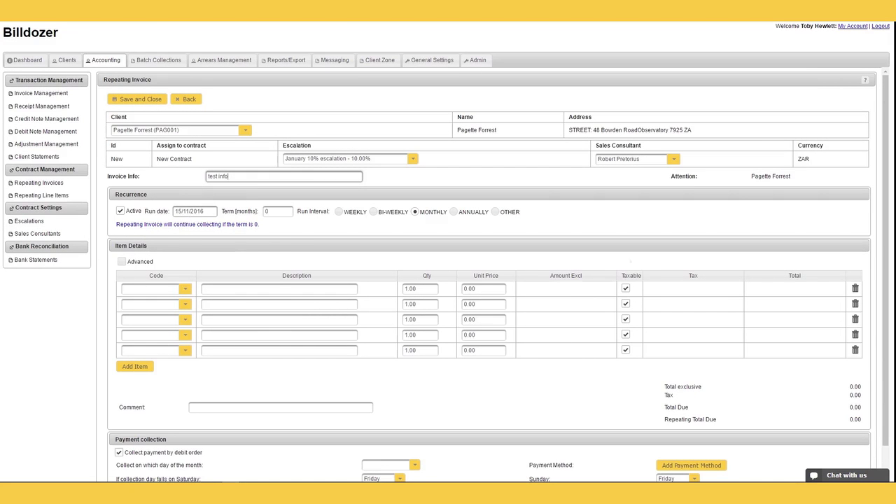
Step: Set the run date to 20/11/2016, trying bi-weekly and January/July options before reverting to Monthly
{"action": "left_click", "coordinate": [194, 211]}
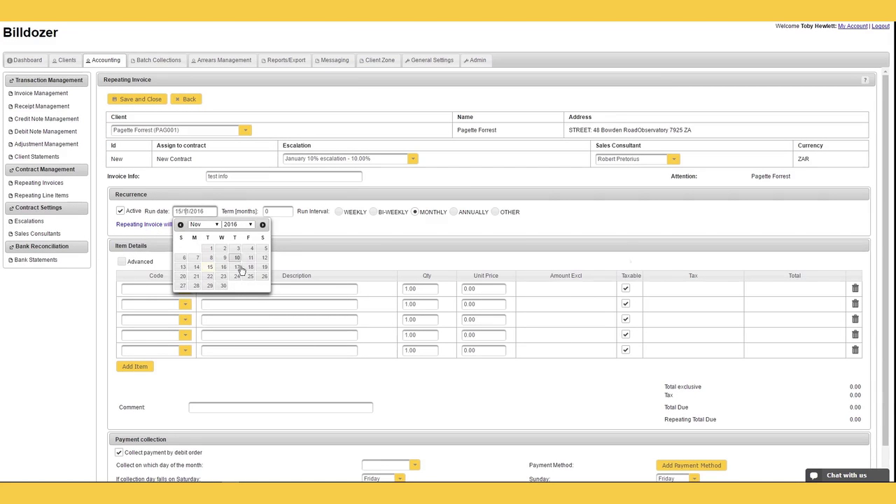
{"action": "left_click", "coordinate": [185, 278]}
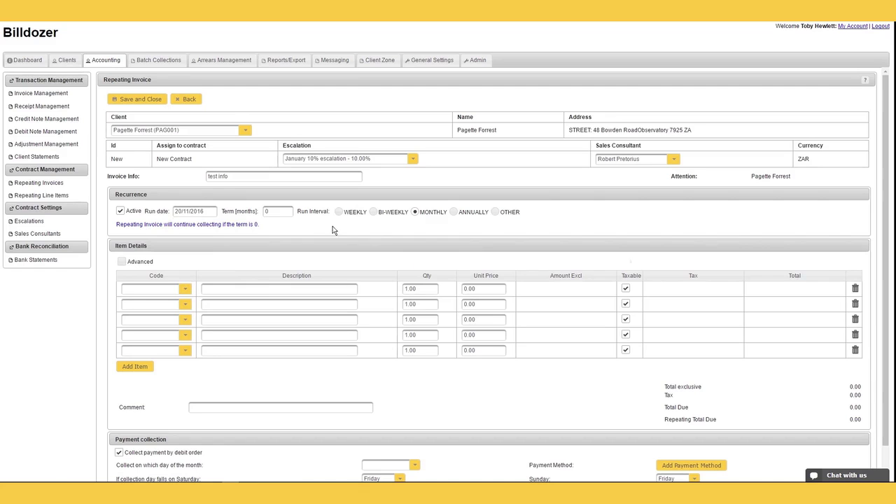
{"action": "left_click", "coordinate": [374, 213]}
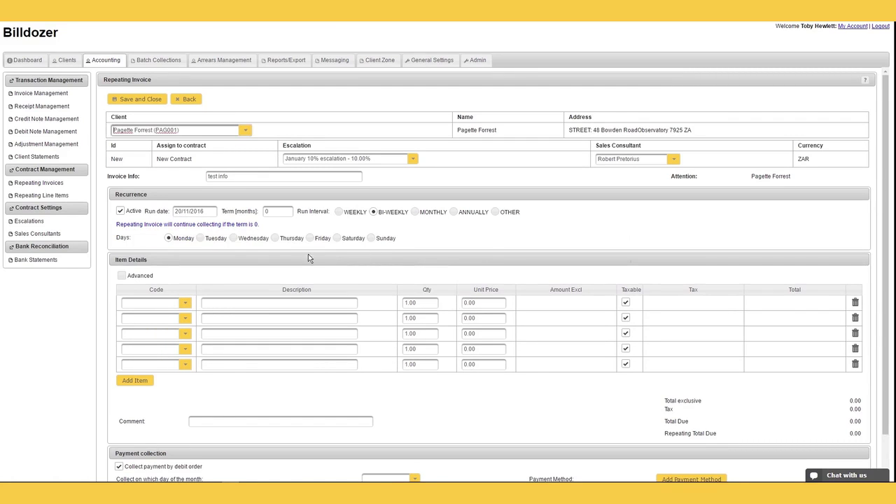
{"action": "left_click", "coordinate": [274, 239]}
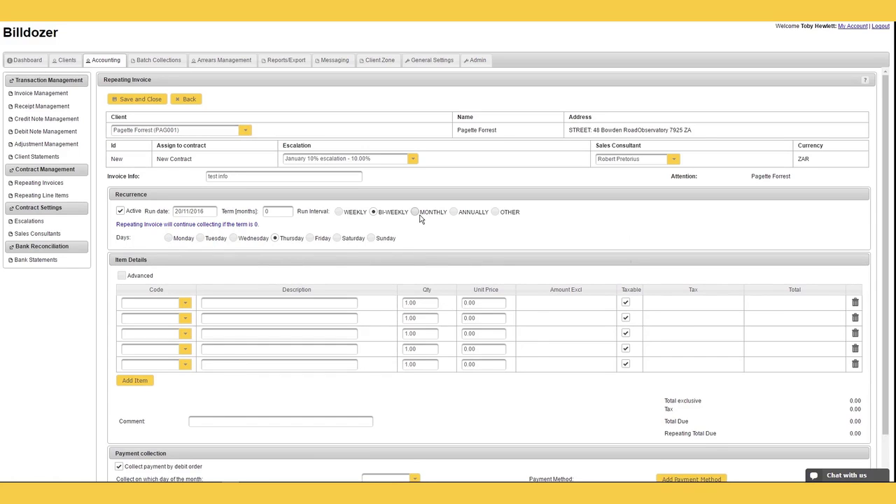
{"action": "left_click", "coordinate": [495, 213]}
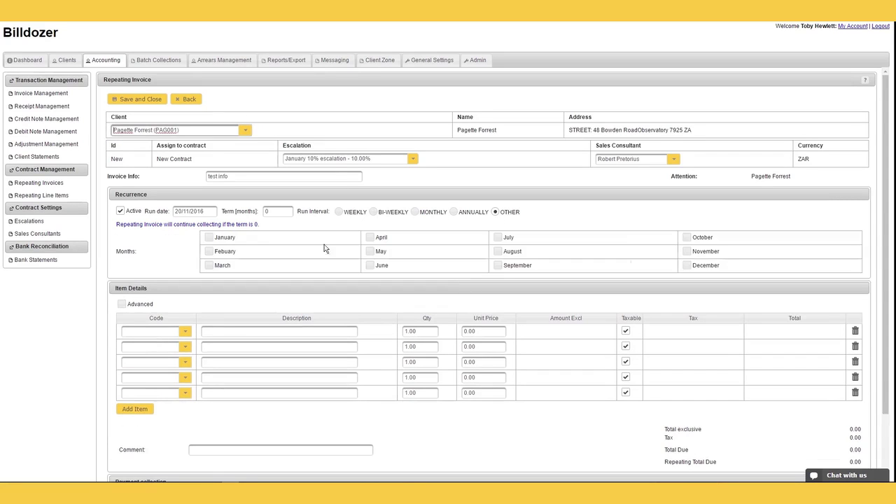
{"action": "left_click", "coordinate": [209, 238]}
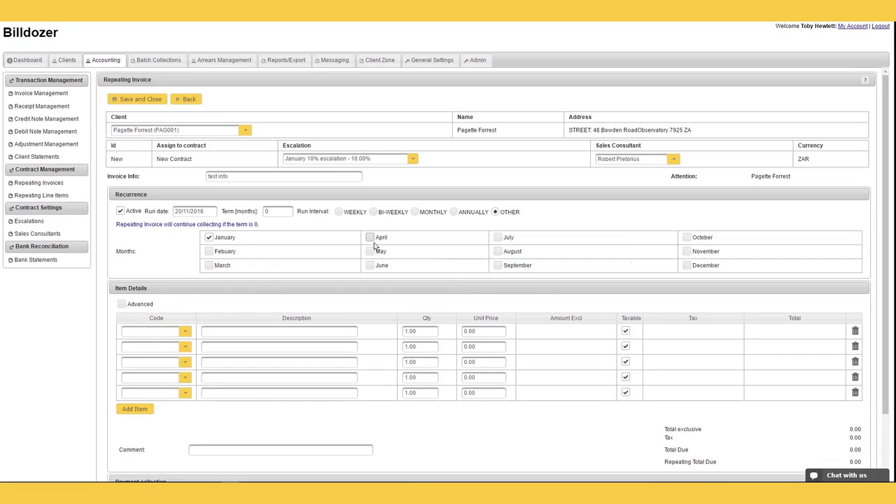
{"action": "left_click", "coordinate": [497, 238]}
{"action": "left_click", "coordinate": [417, 212]}
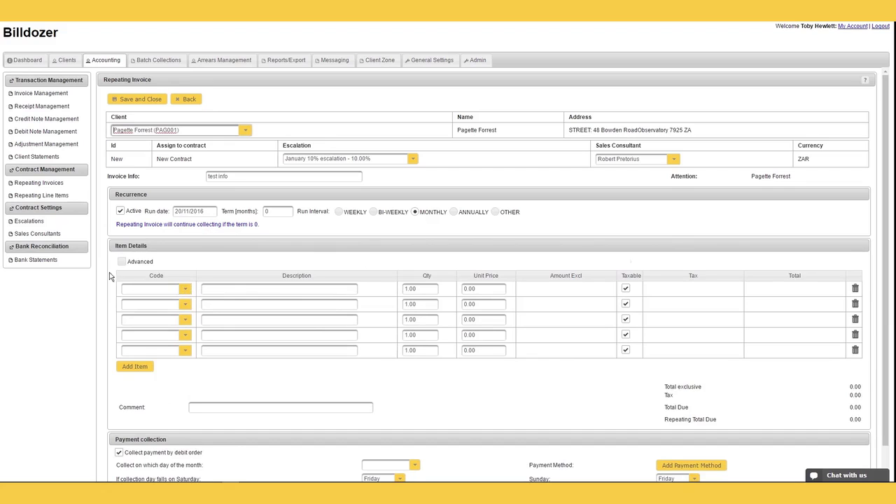
Step: Add Demo items 120, 121 and 123 in rows 1–3, bringing the total due to 741.00
{"action": "left_click", "coordinate": [189, 295]}
{"action": "scroll", "coordinate": [181, 322], "scroll_direction": "down", "scroll_amount": 2}
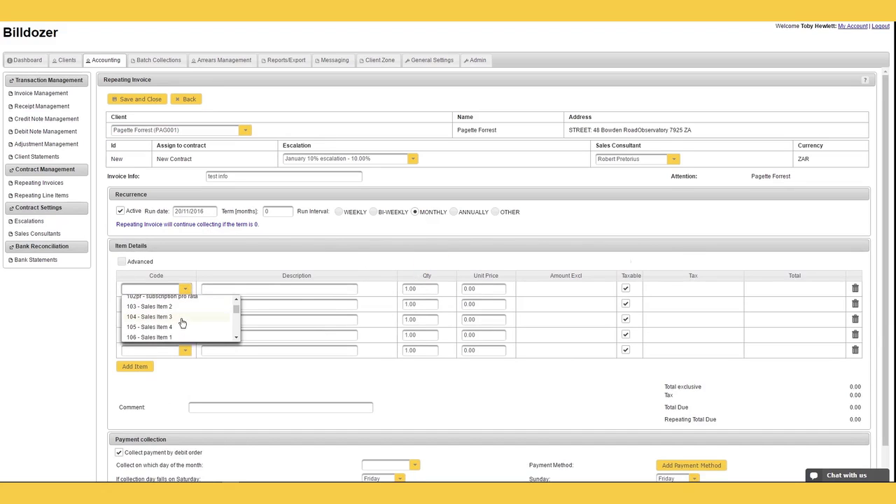
{"action": "type", "text": "demo"}
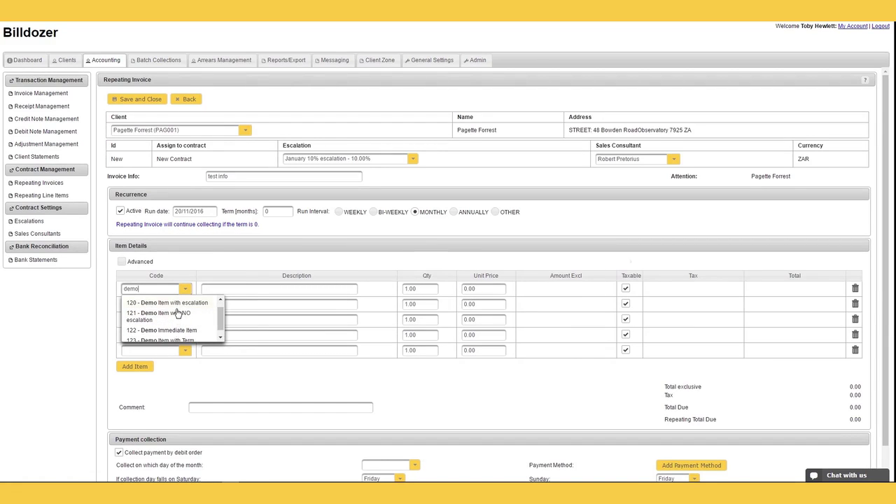
{"action": "left_click", "coordinate": [175, 303]}
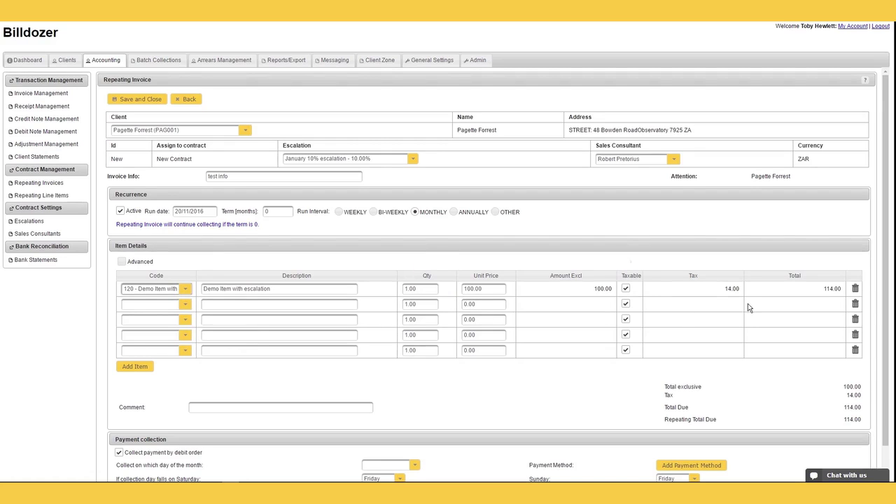
{"action": "left_click", "coordinate": [151, 304]}
{"action": "type", "text": "demo"}
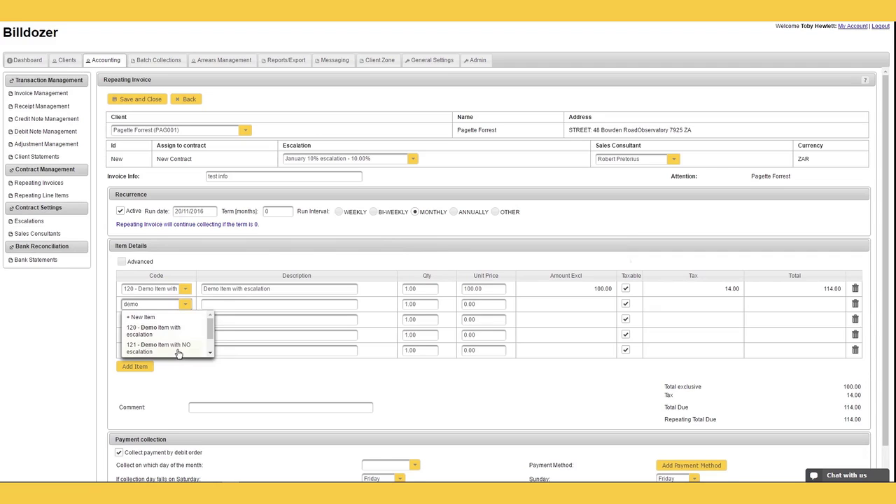
{"action": "left_click", "coordinate": [176, 348]}
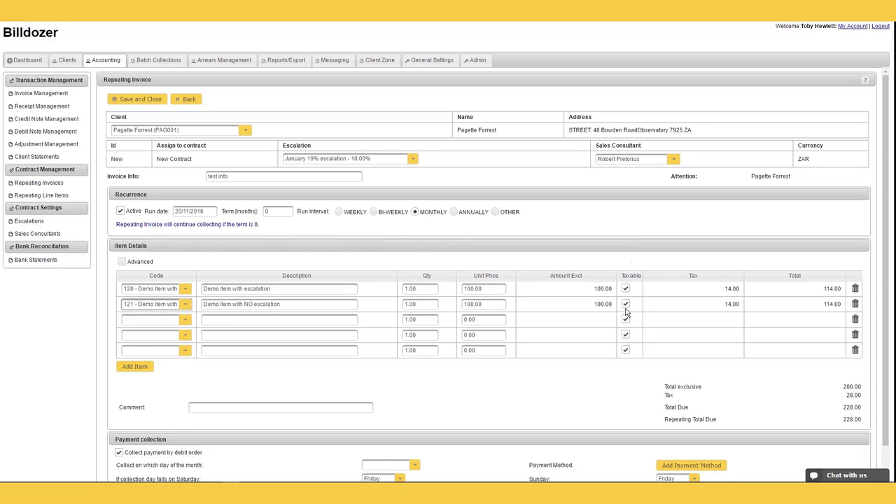
{"action": "left_click", "coordinate": [187, 325]}
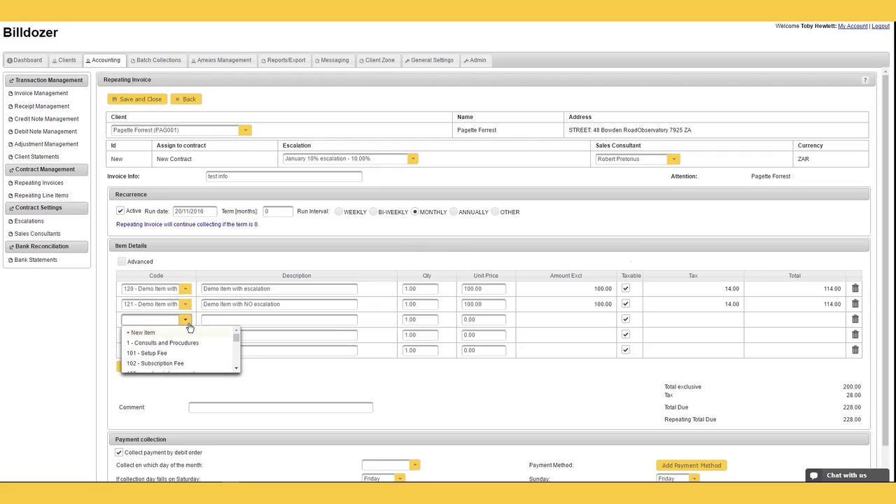
{"action": "type", "text": "demo"}
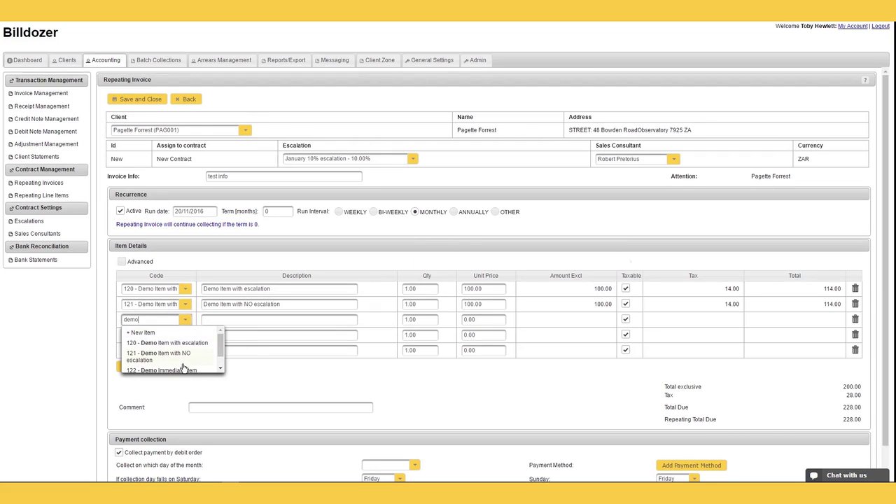
{"action": "scroll", "coordinate": [184, 367], "scroll_direction": "down", "scroll_amount": 1}
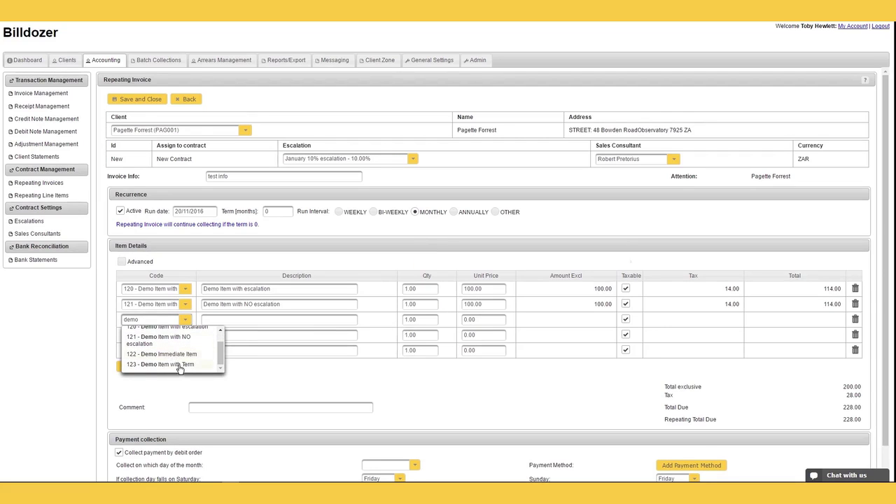
{"action": "left_click", "coordinate": [168, 364]}
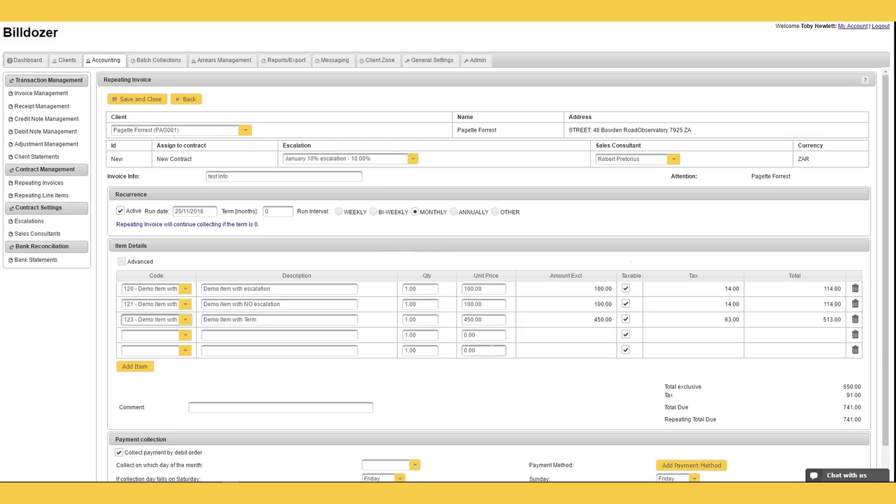
Step: Enable Advanced item options and add 122 Demo Immediate Item in row 4
{"action": "left_click", "coordinate": [121, 262]}
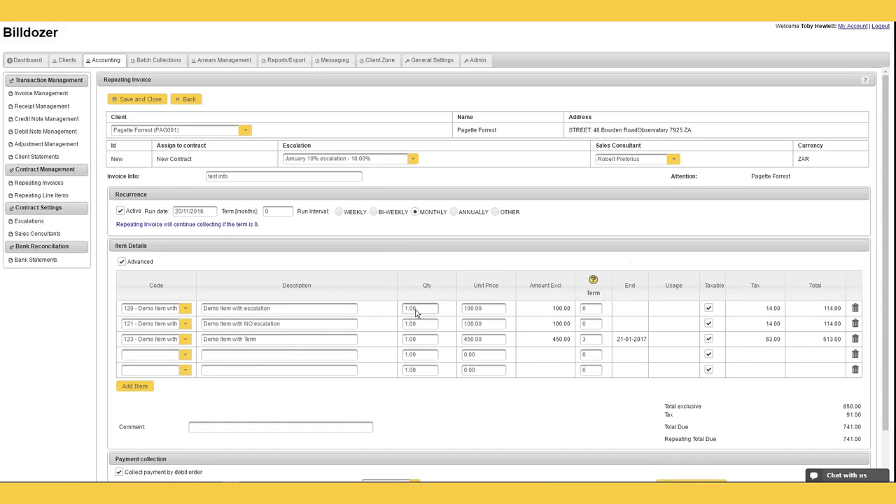
{"action": "left_click", "coordinate": [593, 339]}
{"action": "left_click", "coordinate": [186, 360]}
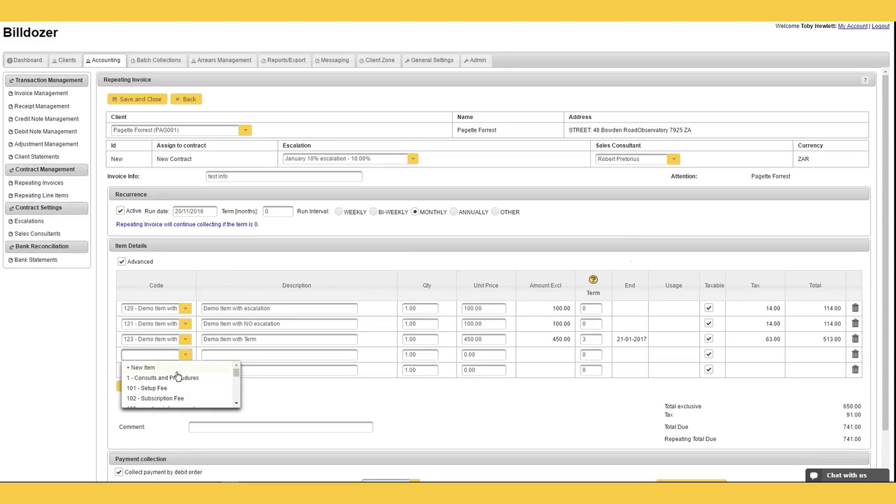
{"action": "scroll", "coordinate": [179, 384], "scroll_direction": "down", "scroll_amount": 3}
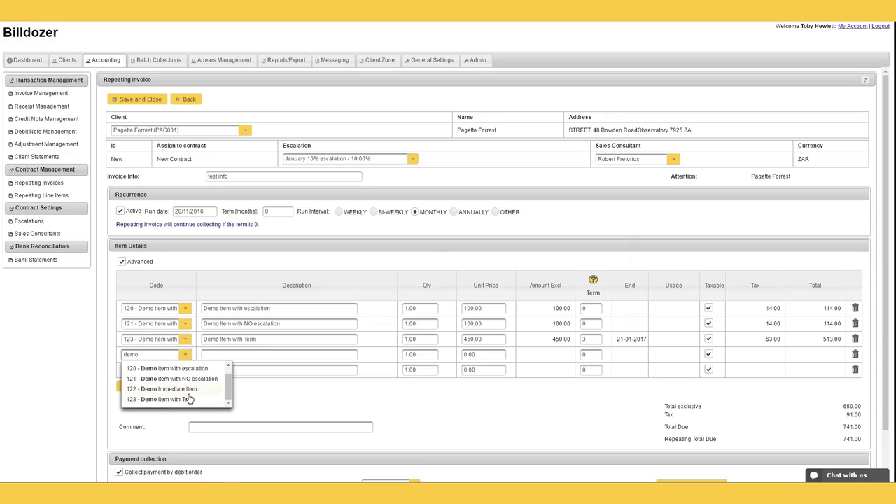
{"action": "left_click", "coordinate": [187, 394]}
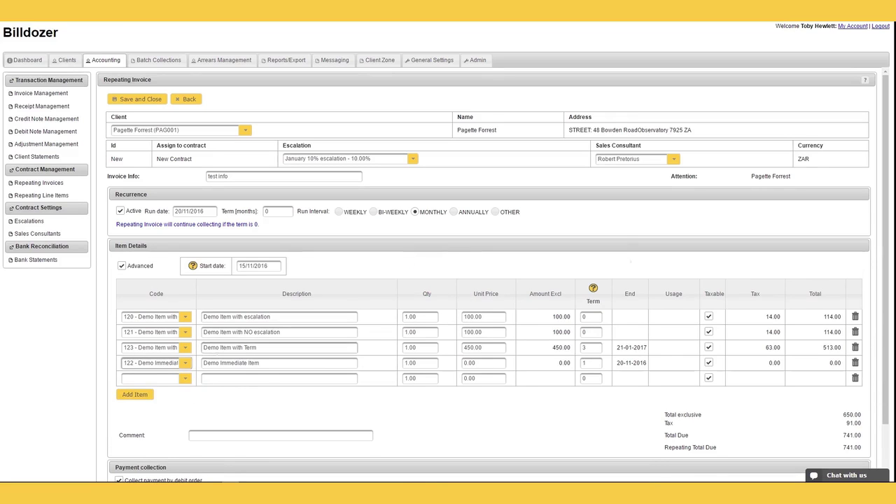
Step: Set the items' start date to 01/11/2016 and begin entering the 1000 unit price
{"action": "left_click", "coordinate": [259, 266]}
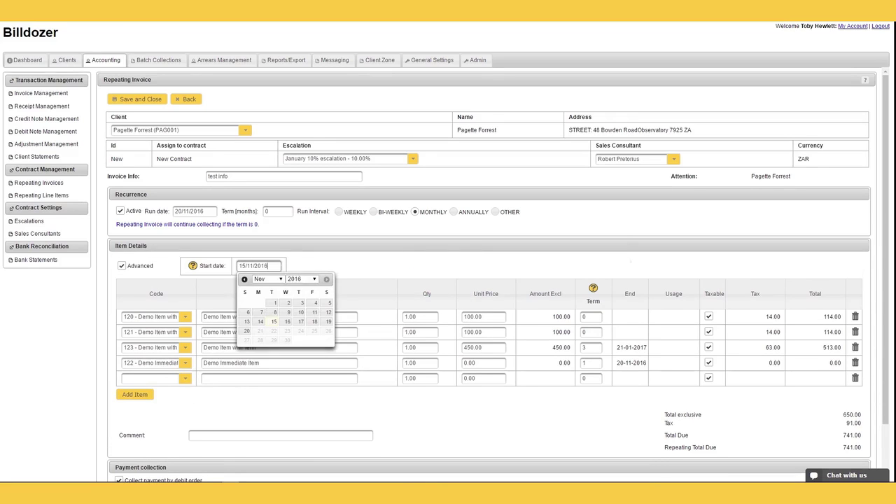
{"action": "left_click", "coordinate": [275, 303]}
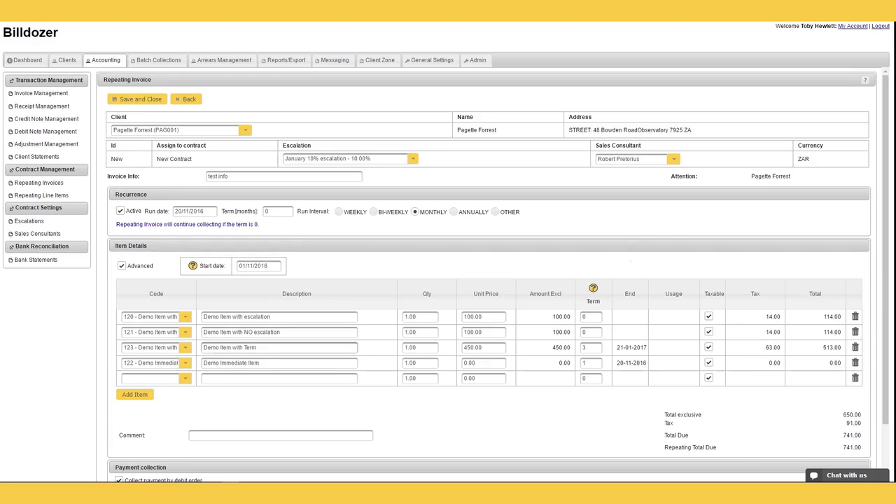
{"action": "left_click", "coordinate": [266, 266]}
{"action": "left_click_drag", "start_coordinate": [268, 266], "coordinate": [246, 266]}
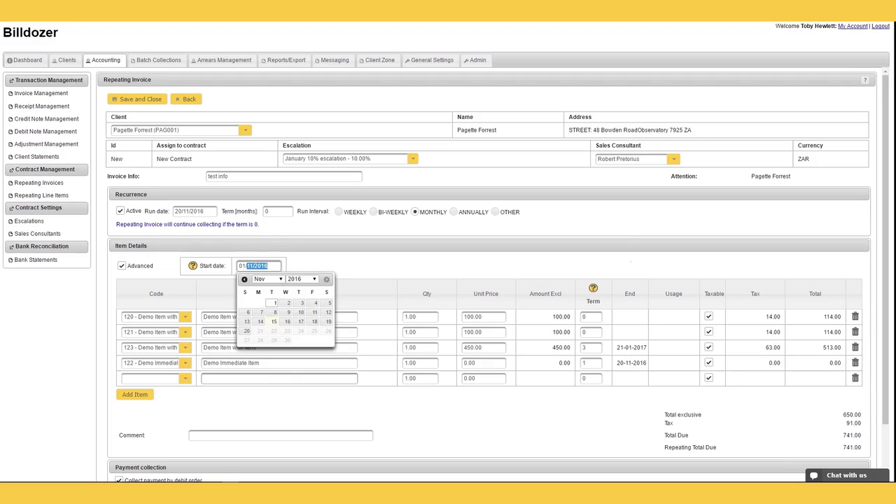
{"action": "left_click", "coordinate": [329, 363]}
{"action": "left_click", "coordinate": [482, 362]}
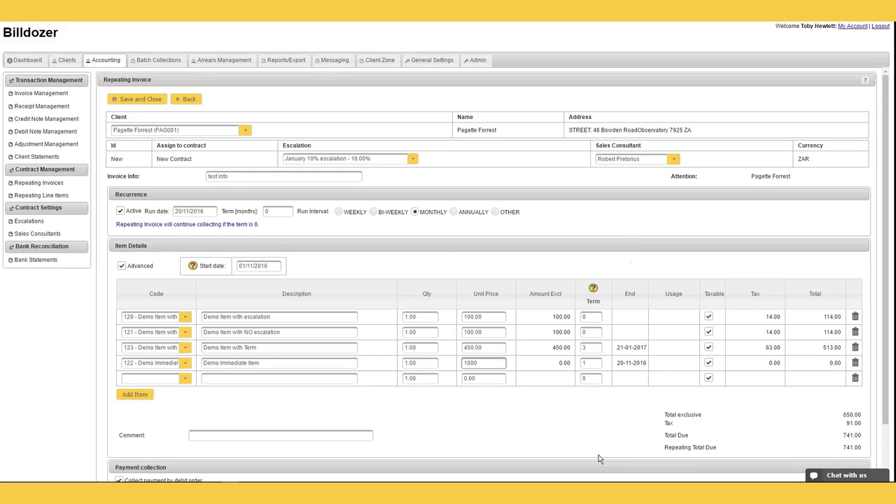
Step: Apply the 1000 price (total 1,881.00) and collect by debit order on the last day
{"action": "scroll", "coordinate": [256, 396], "scroll_direction": "down", "scroll_amount": 1}
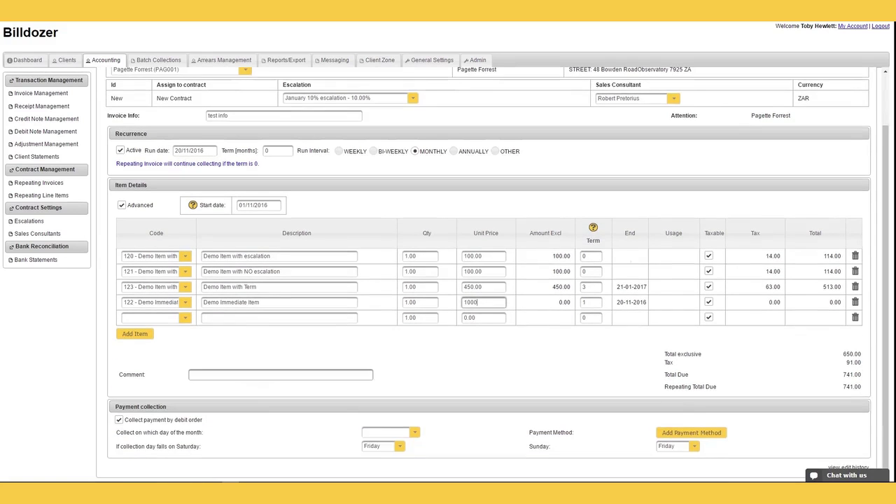
{"action": "left_click", "coordinate": [259, 398]}
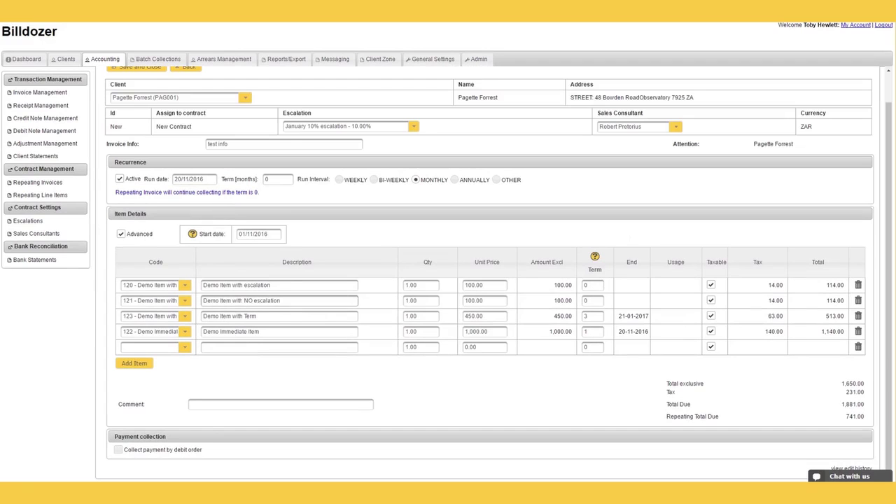
{"action": "left_click", "coordinate": [119, 450]}
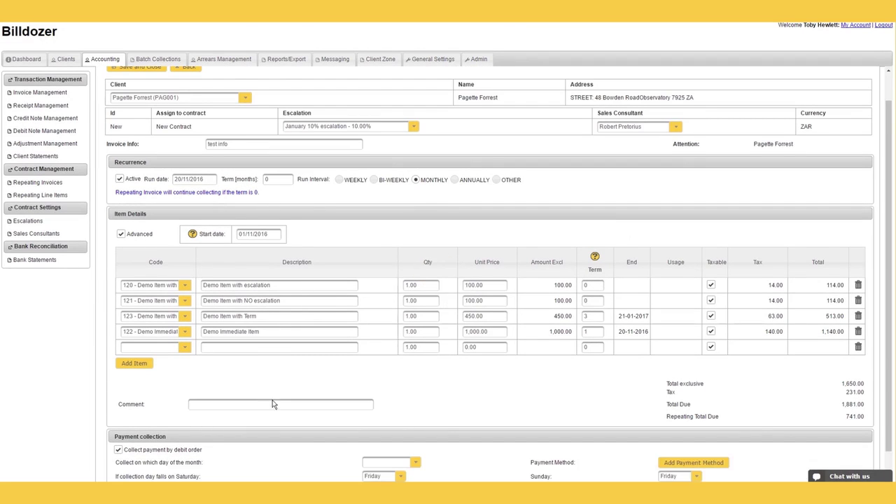
{"action": "scroll", "coordinate": [273, 405], "scroll_direction": "down", "scroll_amount": 1}
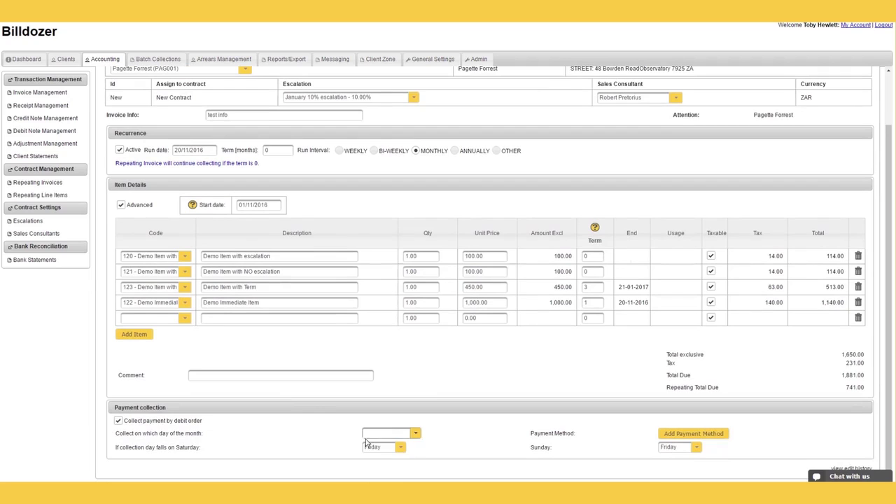
{"action": "left_click", "coordinate": [417, 435]}
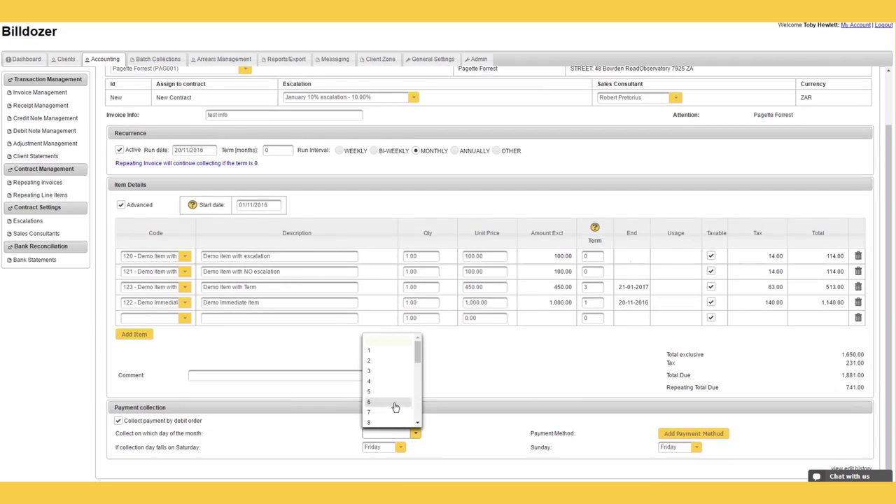
{"action": "scroll", "coordinate": [396, 407], "scroll_direction": "down", "scroll_amount": 6}
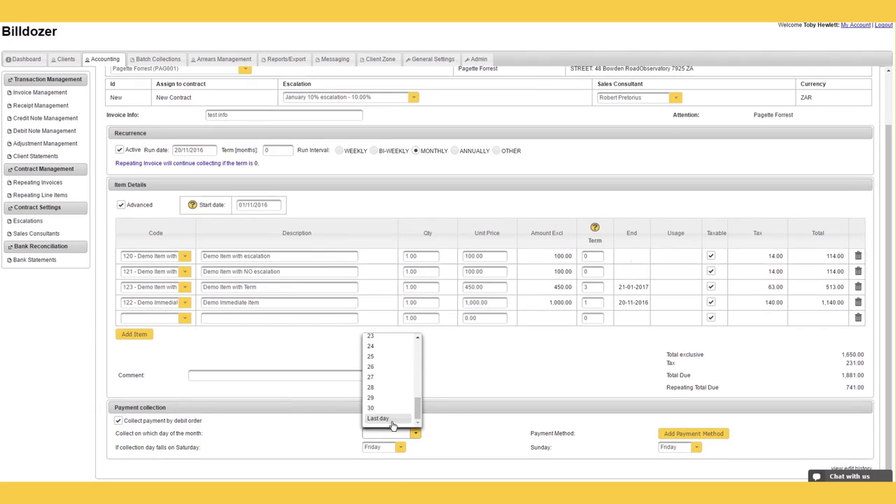
{"action": "left_click", "coordinate": [393, 418]}
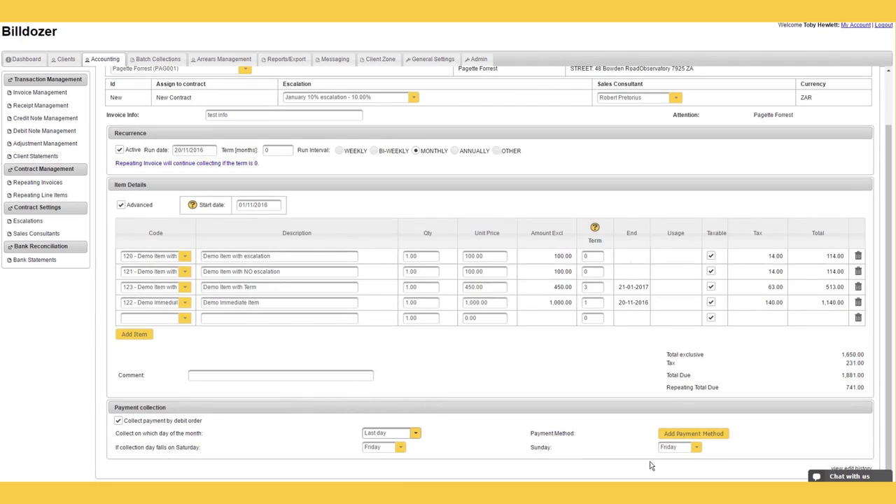
Step: Add a NEDBANK SOUTH AFRICA cheque account as the debit-order payment method, correcting the account number until it saves
{"action": "left_click", "coordinate": [693, 434]}
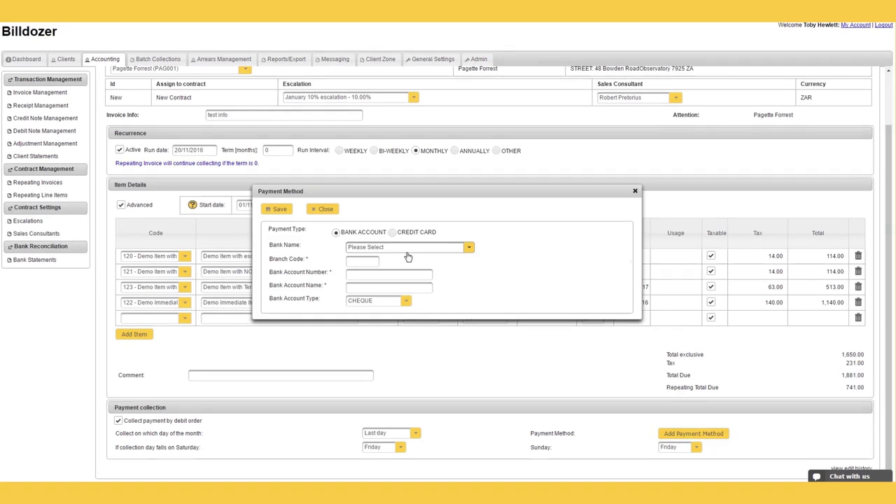
{"action": "left_click", "coordinate": [390, 249]}
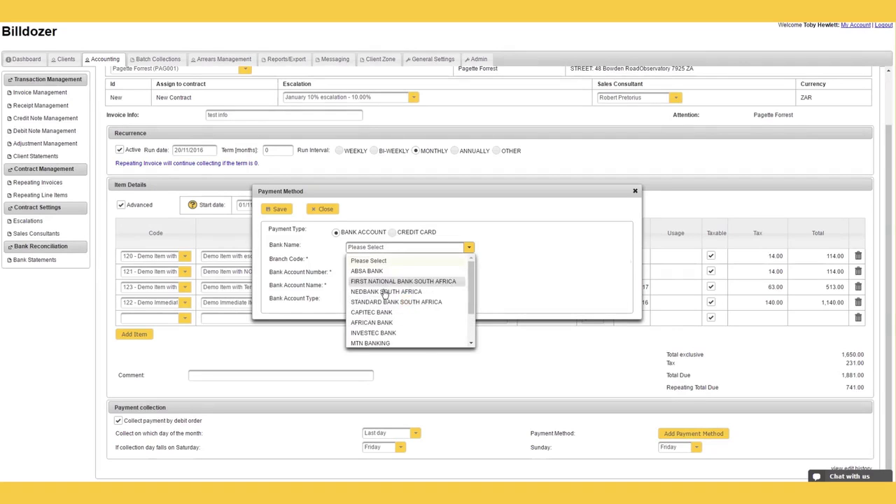
{"action": "left_click", "coordinate": [384, 292]}
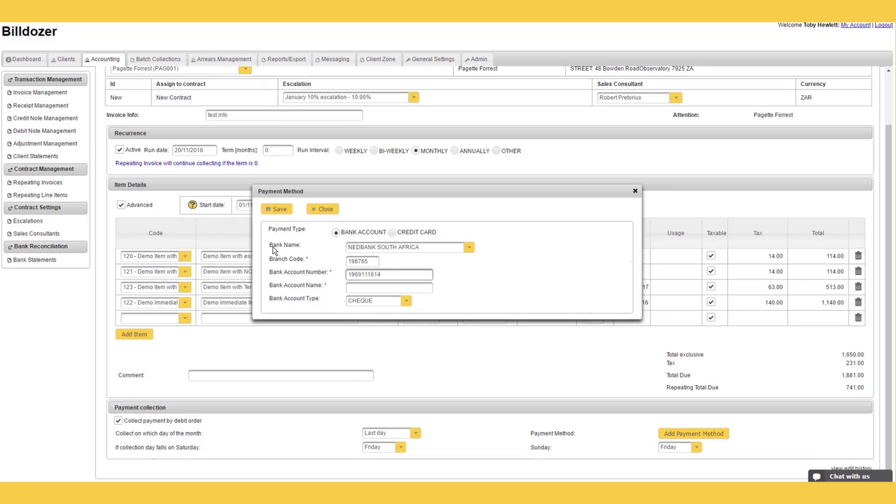
{"action": "left_click", "coordinate": [354, 287]}
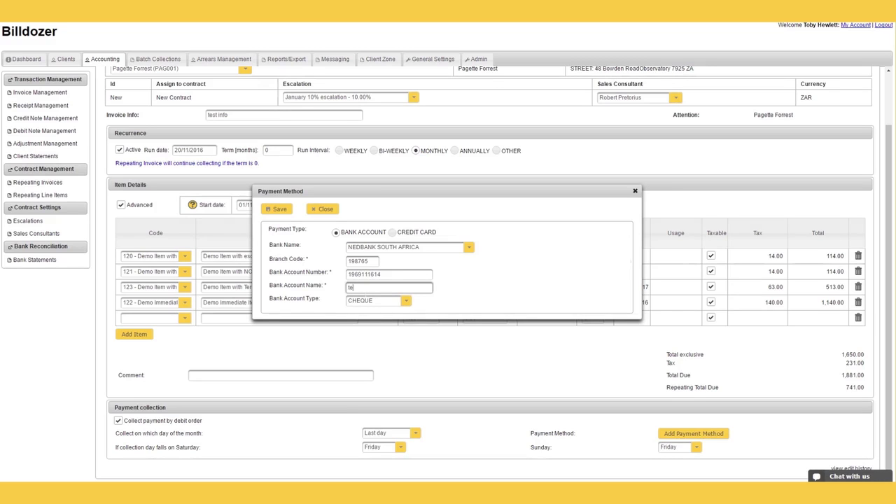
{"action": "left_click", "coordinate": [277, 208]}
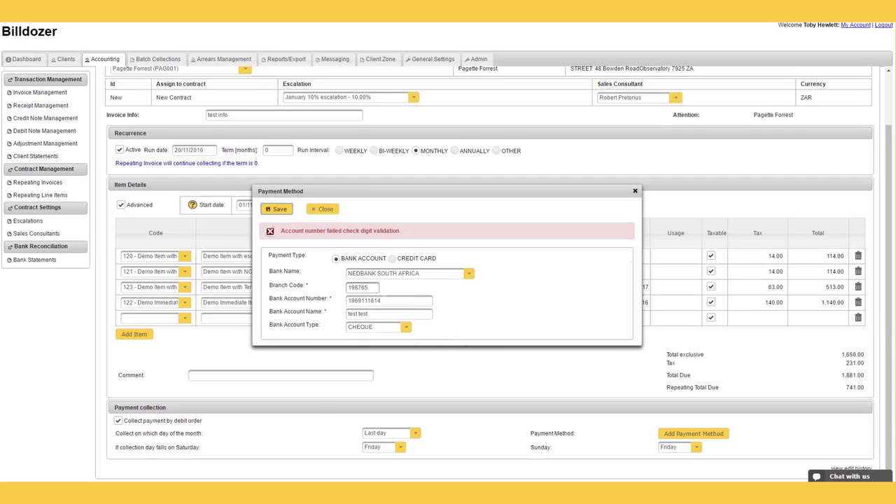
{"action": "left_click", "coordinate": [387, 300]}
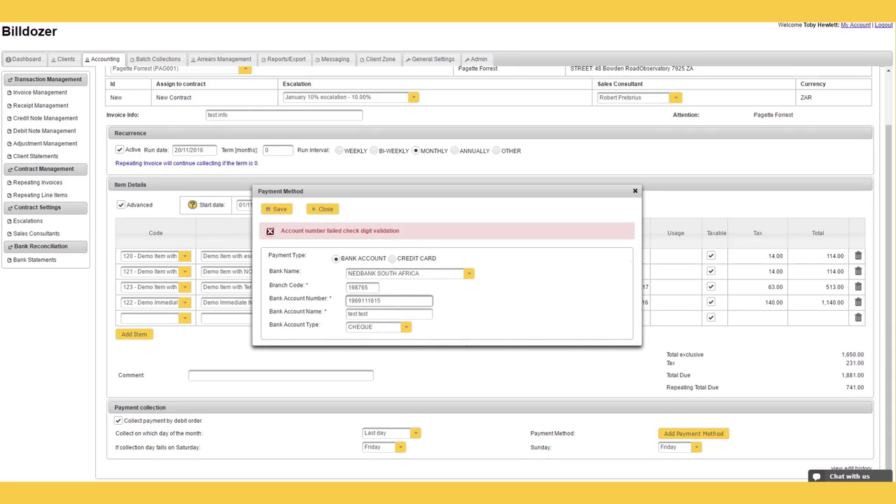
{"action": "left_click", "coordinate": [278, 208]}
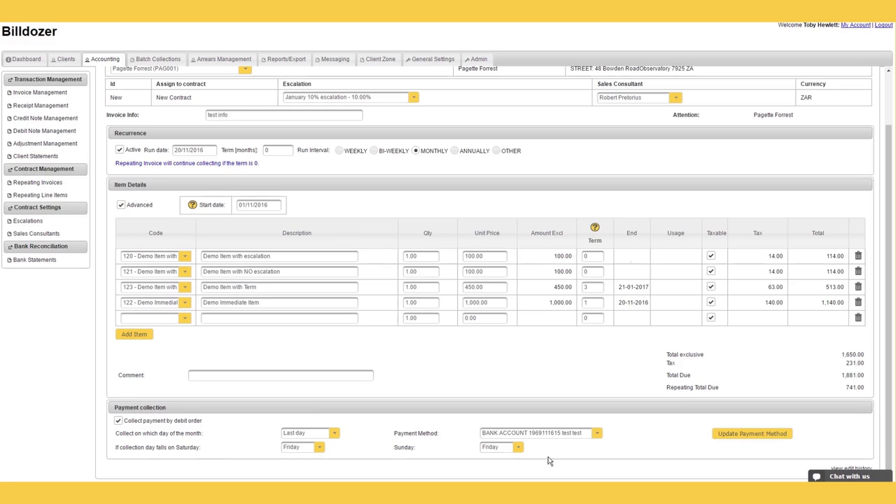
Step: Save and close the repeating invoice and return to the invoice list
{"action": "scroll", "coordinate": [557, 334], "scroll_direction": "up", "scroll_amount": 2}
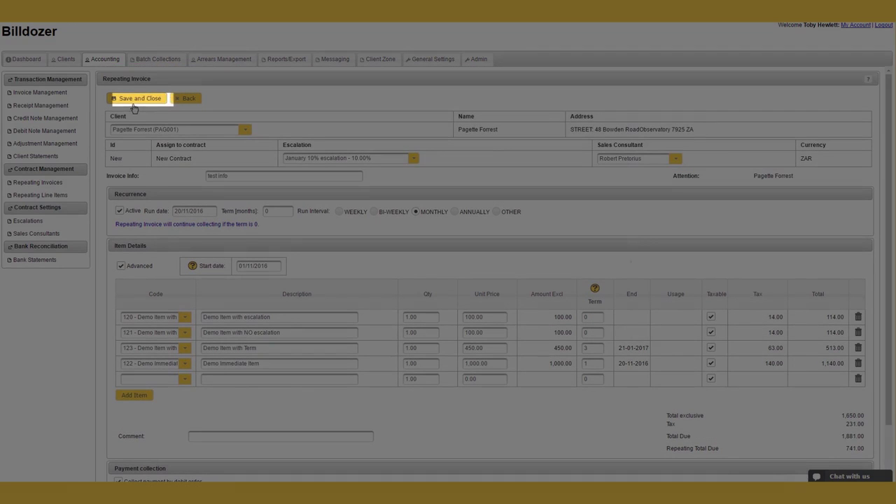
{"action": "left_click", "coordinate": [137, 99]}
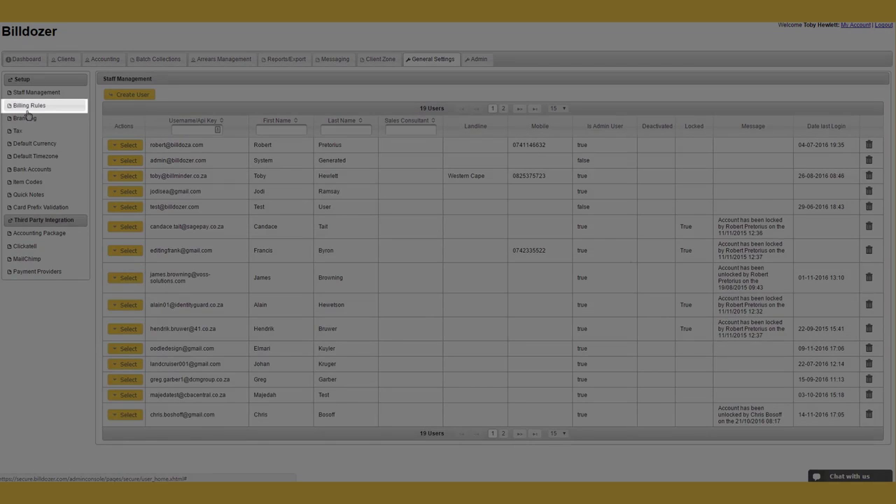
{"action": "left_click", "coordinate": [26, 111]}
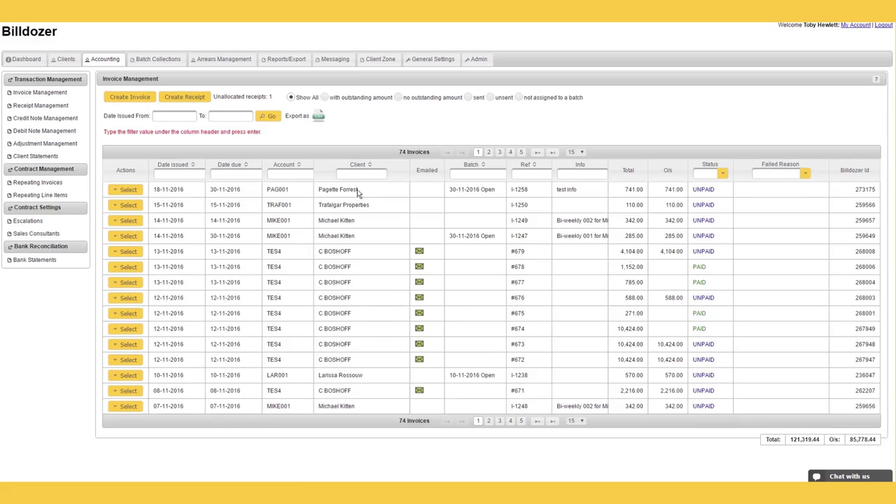
Step: Filter the invoice list by account PAG001
{"action": "left_click", "coordinate": [299, 173]}
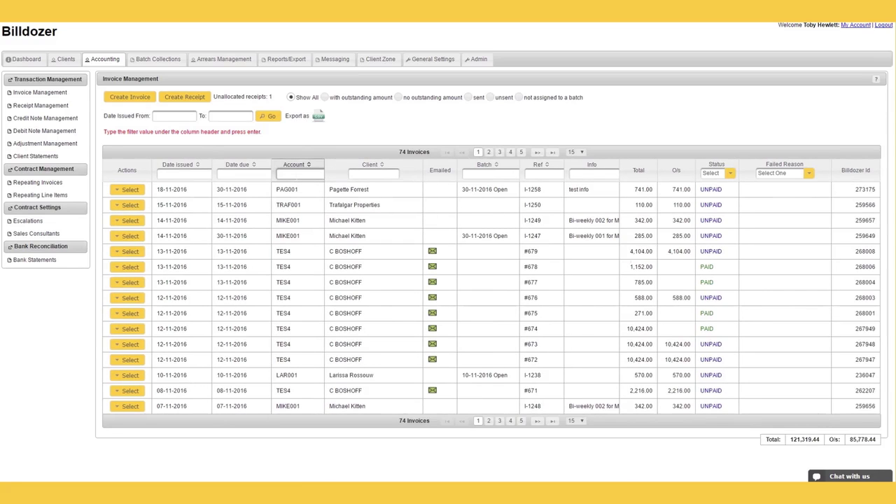
{"action": "type", "text": "pag001"}
{"action": "key", "text": "Return"}
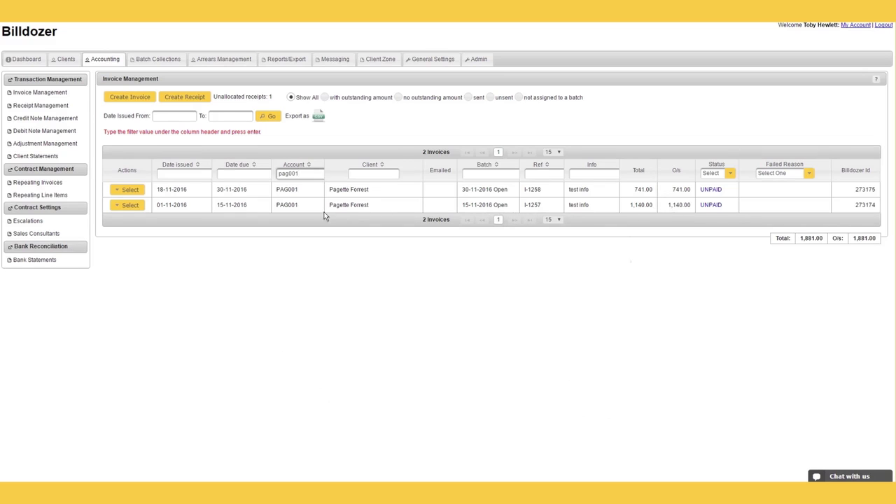
Step: View invoices I-1257 and I-1258 in turn, then reopen I-1258's actions menu
{"action": "left_click", "coordinate": [130, 205]}
{"action": "left_click", "coordinate": [150, 219]}
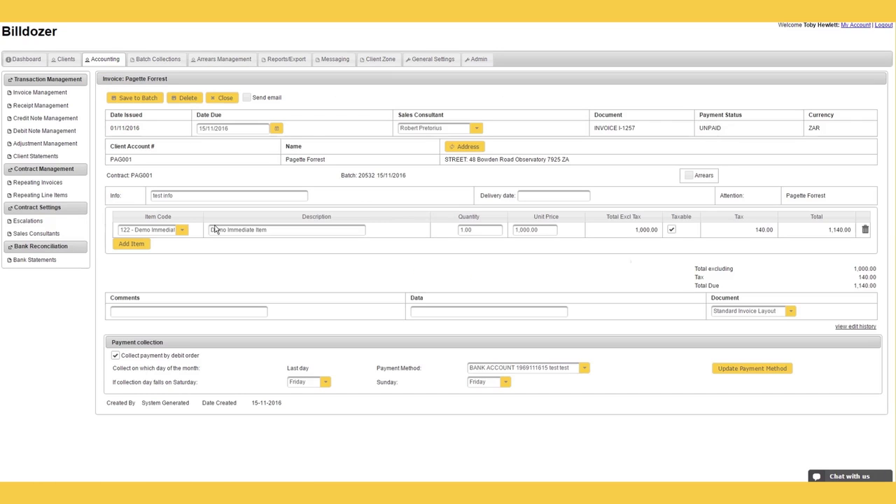
{"action": "left_click", "coordinate": [224, 98]}
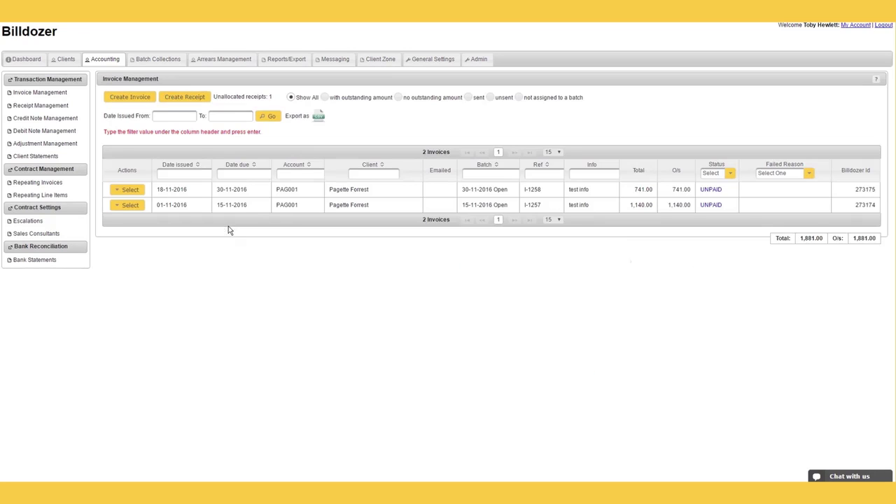
{"action": "left_click", "coordinate": [126, 189]}
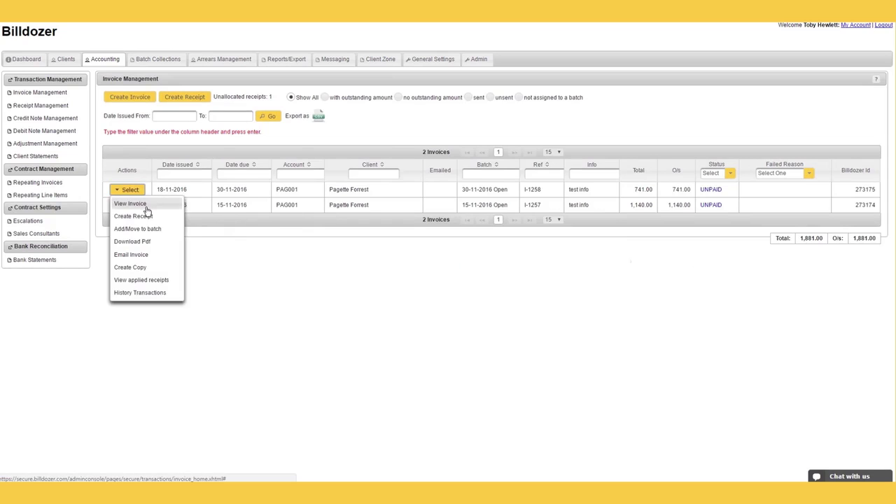
{"action": "left_click", "coordinate": [146, 207]}
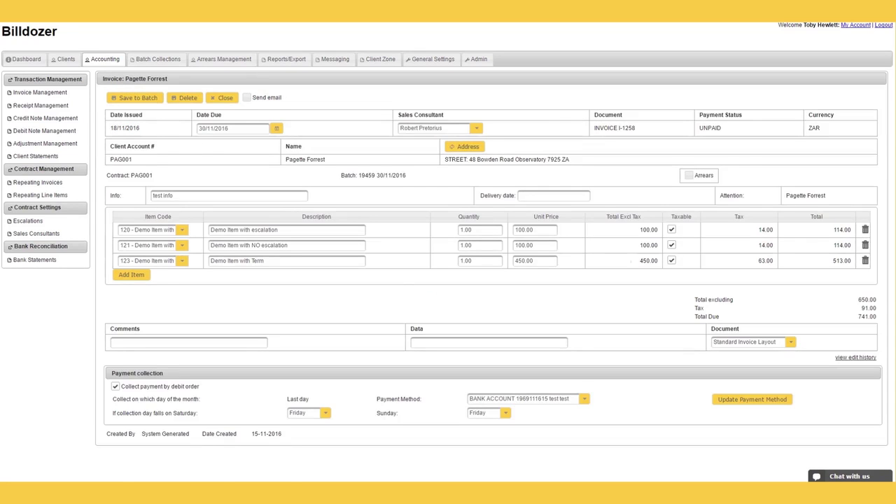
{"action": "left_click", "coordinate": [225, 101]}
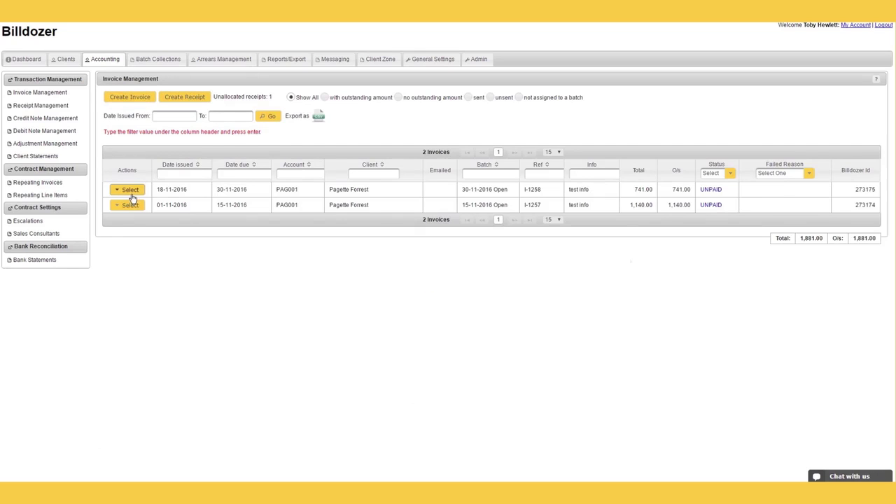
{"action": "left_click", "coordinate": [130, 191]}
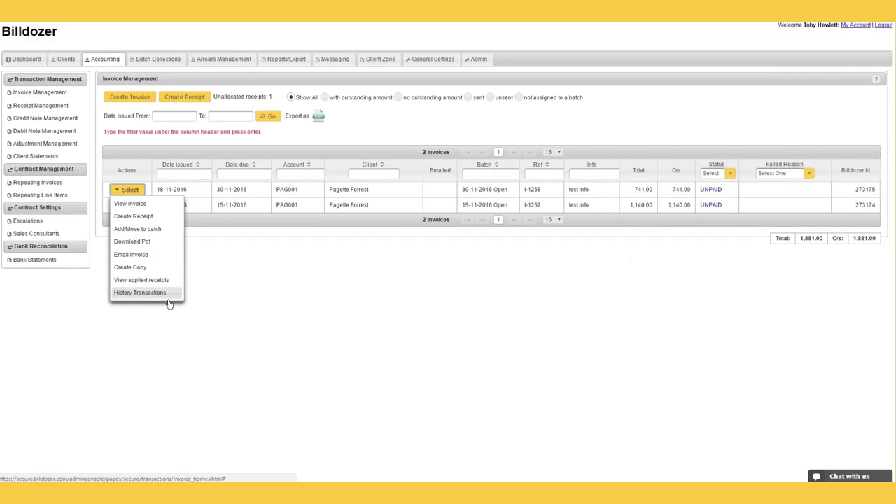
Step: Look over the client's transaction history, close it, and go to Batch Collections
{"action": "left_click", "coordinate": [140, 292]}
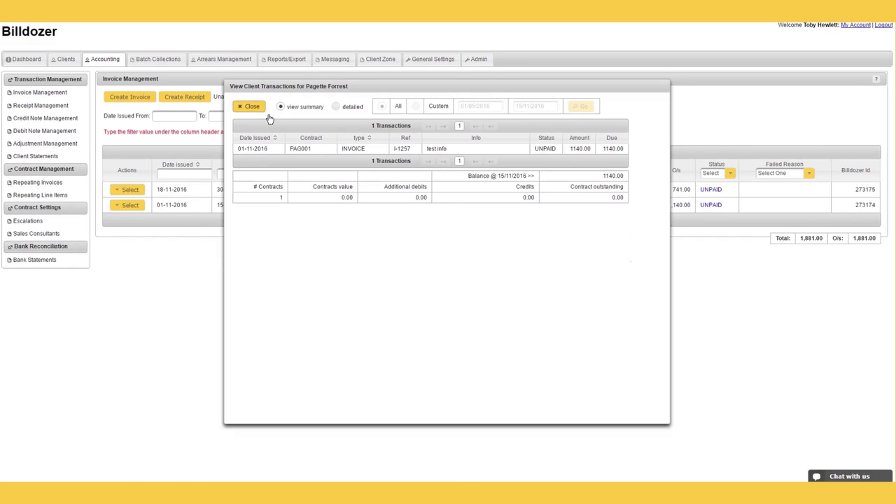
{"action": "left_click", "coordinate": [252, 107]}
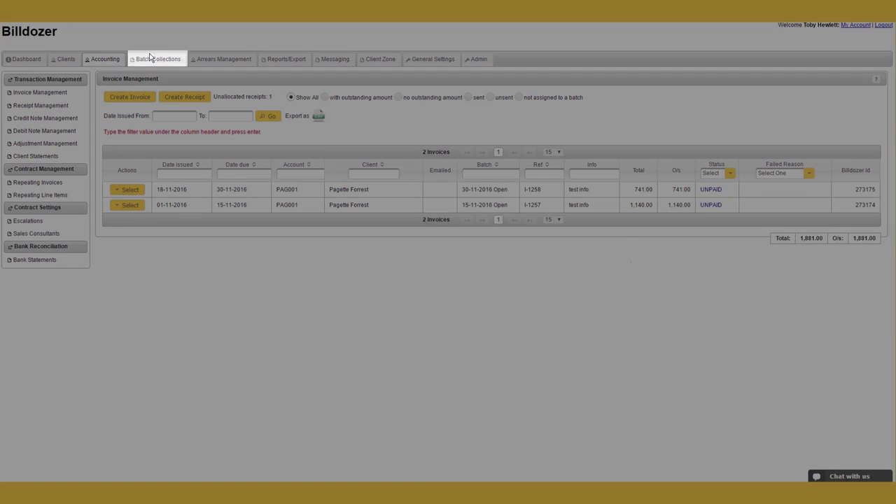
{"action": "left_click", "coordinate": [155, 60]}
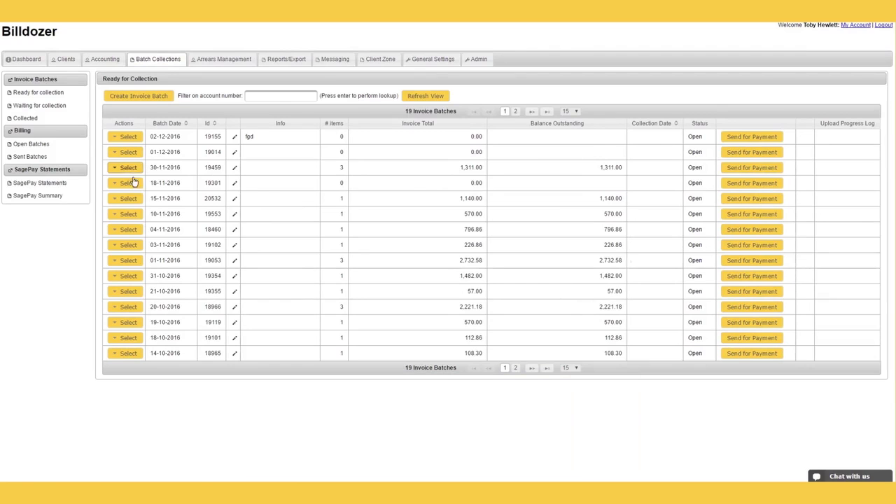
Step: View the invoices in batch 19459, then return to Ready for Collection
{"action": "left_click", "coordinate": [131, 169]}
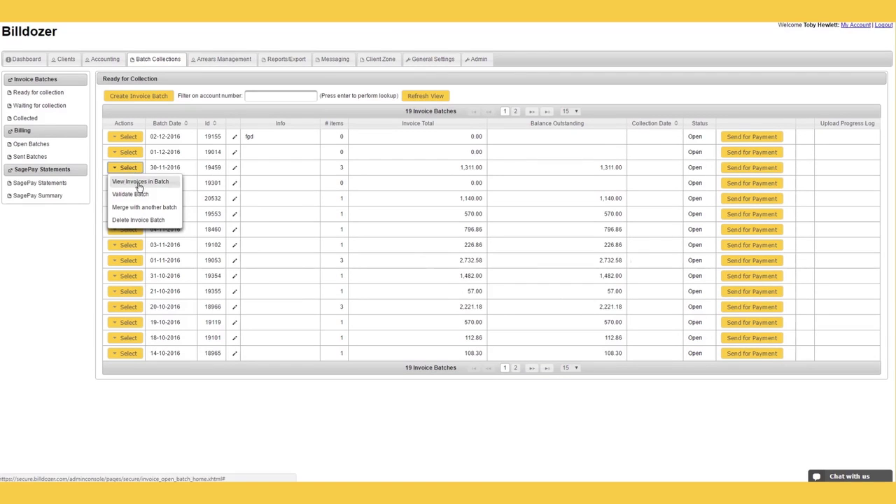
{"action": "left_click", "coordinate": [138, 182]}
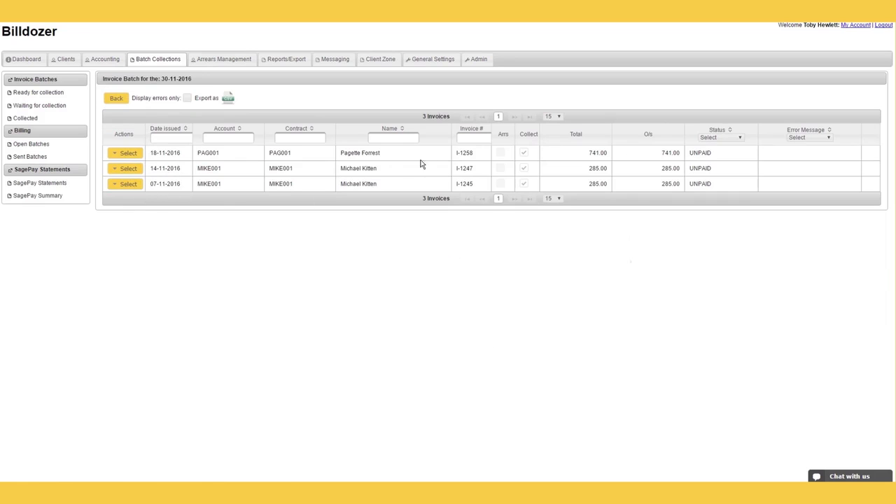
{"action": "left_click", "coordinate": [116, 98]}
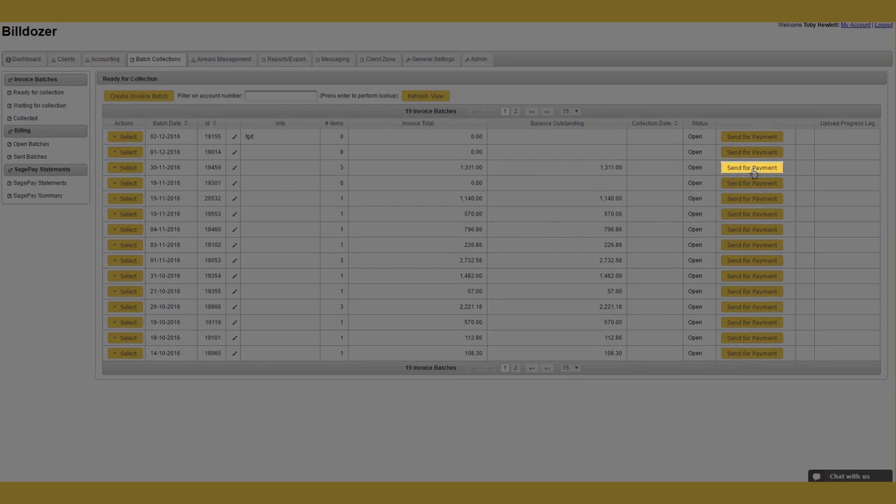
{"action": "left_click", "coordinate": [753, 169]}
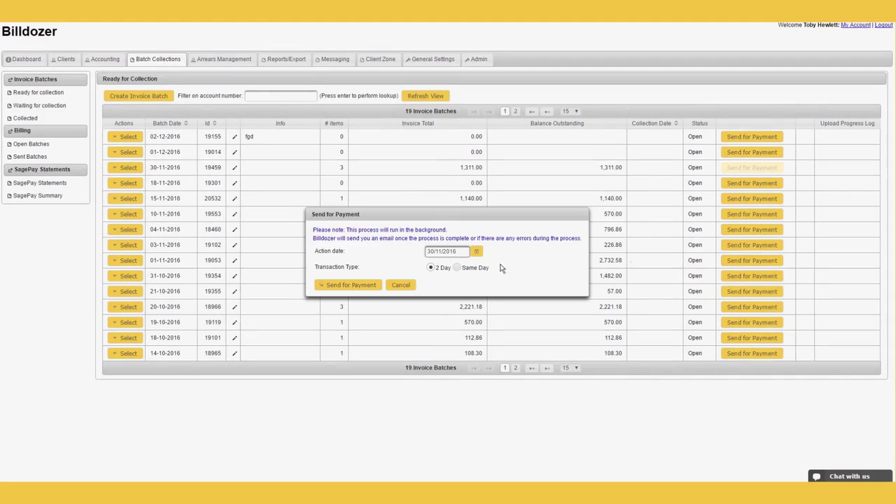
{"action": "left_click", "coordinate": [458, 269]}
{"action": "left_click", "coordinate": [413, 288]}
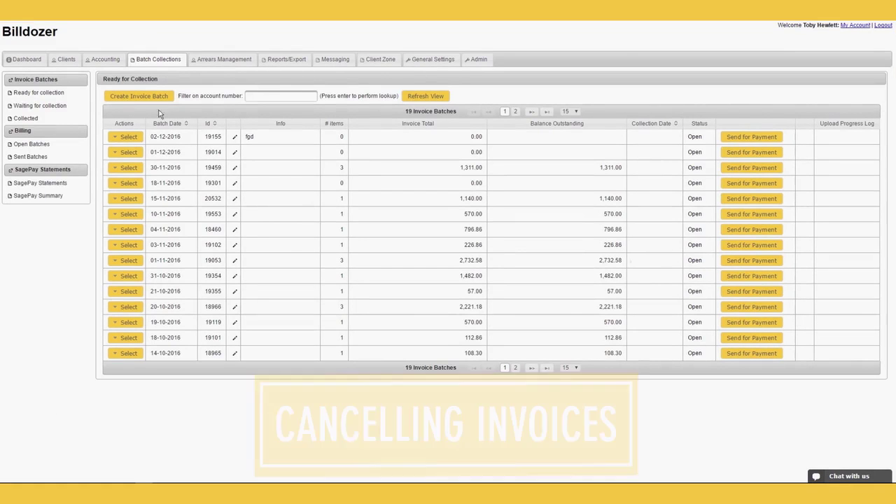
Step: Open the Repeating Invoices list under Accounting
{"action": "left_click", "coordinate": [105, 60]}
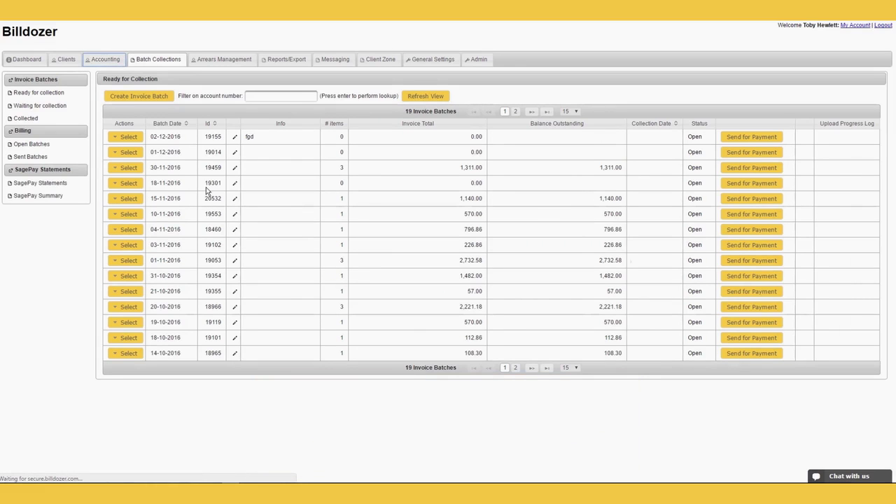
{"action": "left_click", "coordinate": [114, 67]}
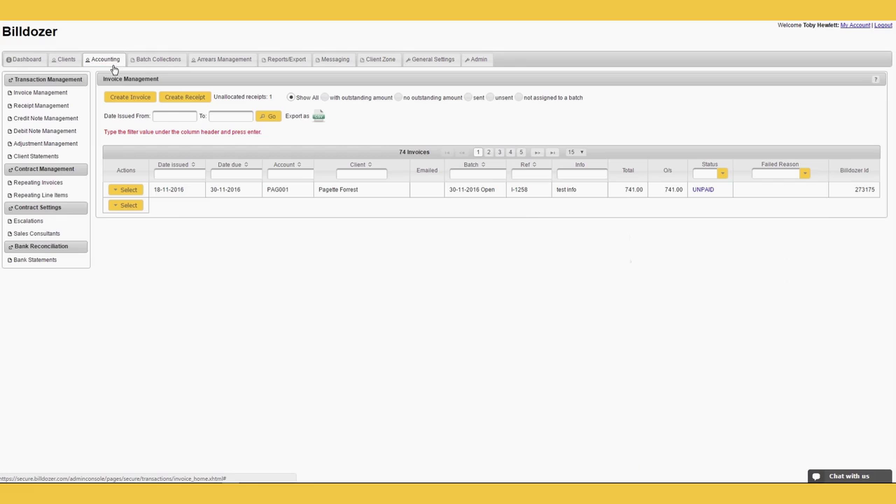
{"action": "left_click", "coordinate": [51, 186]}
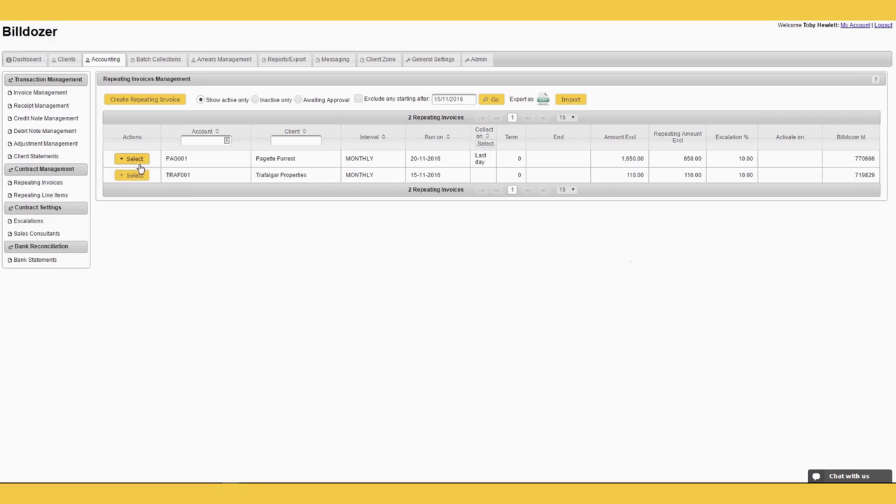
Step: Fill the first repeating invoice's cancellation form with 16/11/2016, then back out without cancelling
{"action": "left_click", "coordinate": [138, 164]}
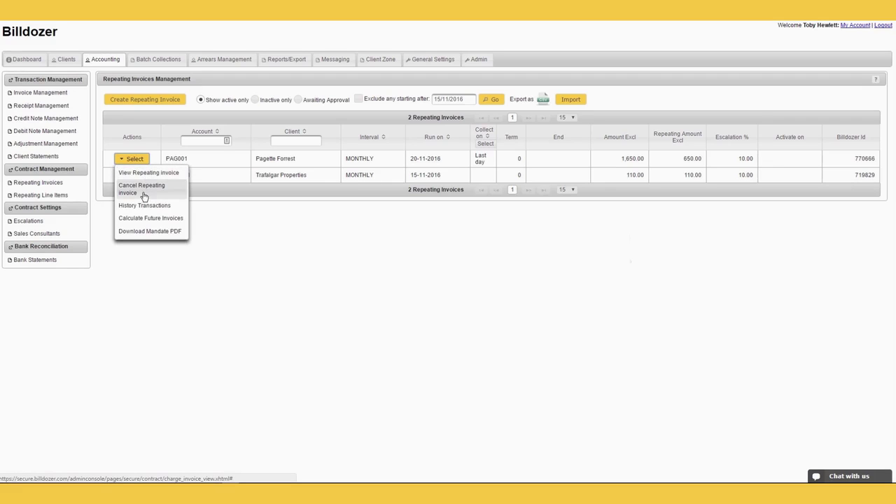
{"action": "left_click", "coordinate": [143, 195]}
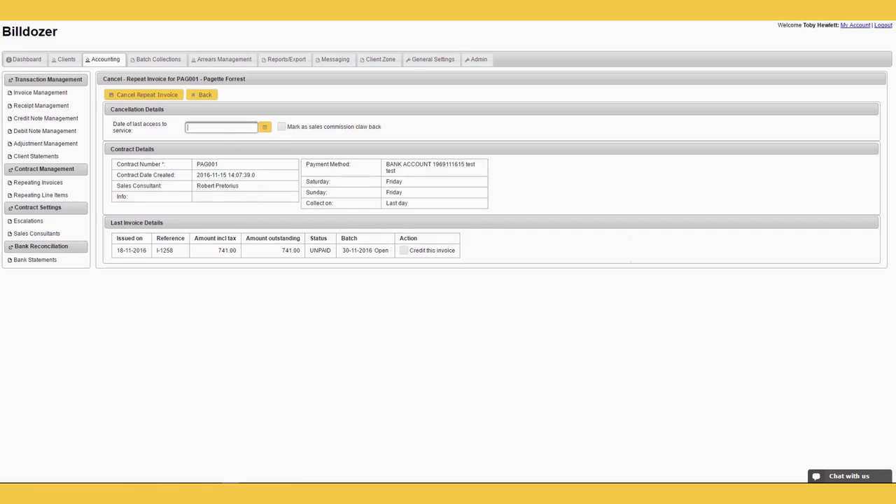
{"action": "left_click", "coordinate": [264, 126]}
{"action": "left_click", "coordinate": [238, 192]}
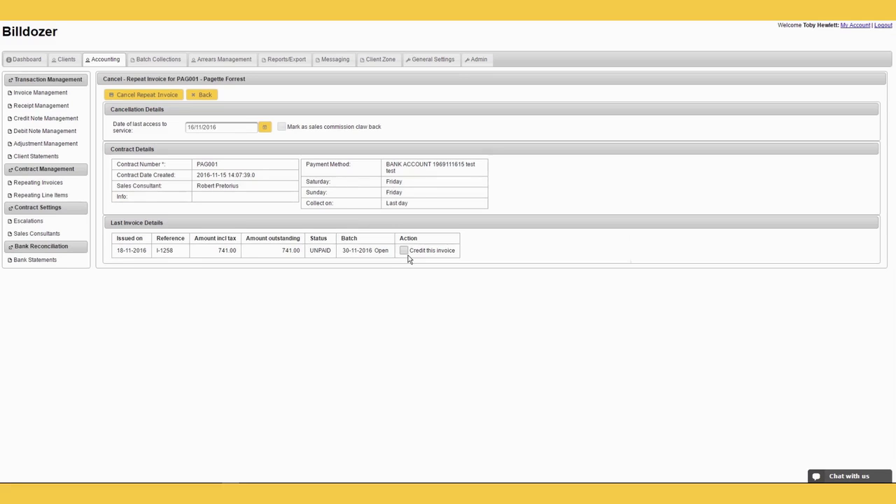
{"action": "left_click", "coordinate": [208, 98]}
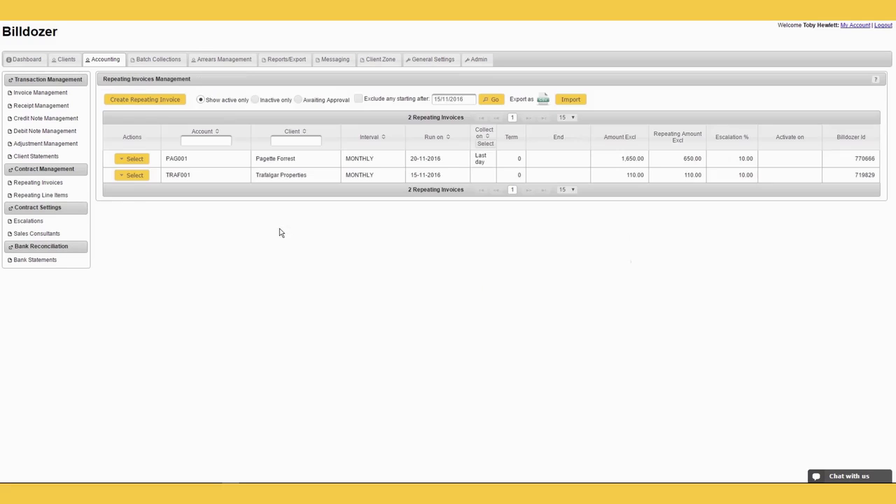
{"action": "left_click", "coordinate": [135, 159]}
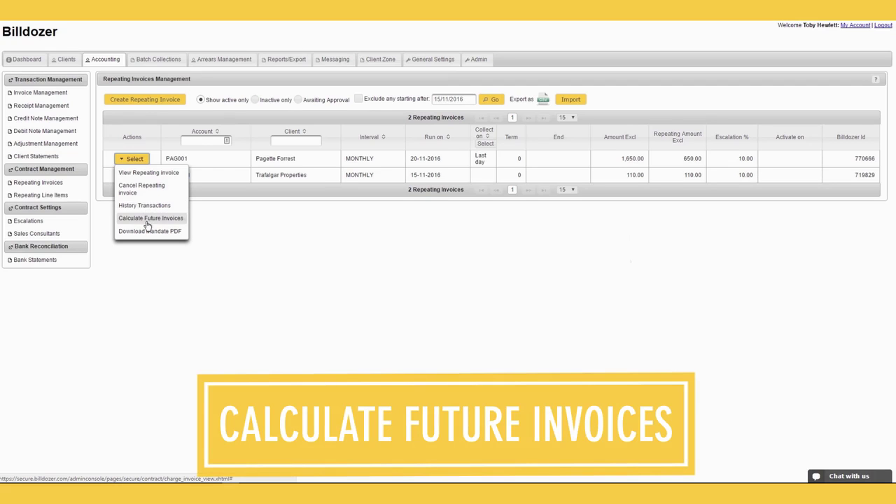
{"action": "left_click", "coordinate": [147, 218]}
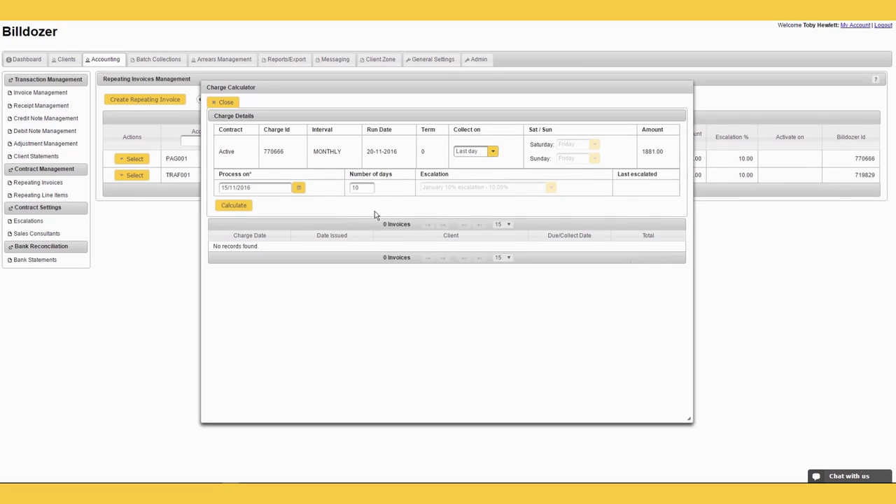
{"action": "left_click", "coordinate": [361, 188]}
{"action": "type", "text": "10"}
{"action": "left_click", "coordinate": [251, 206]}
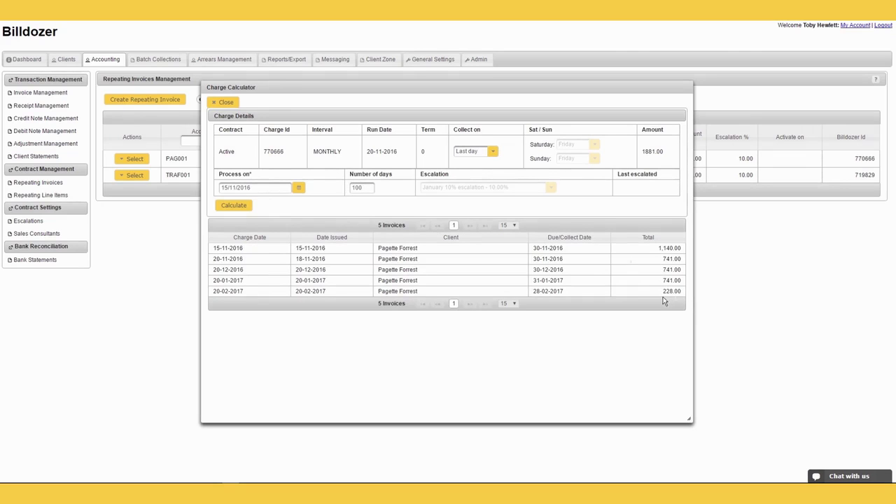
{"action": "left_click", "coordinate": [224, 103]}
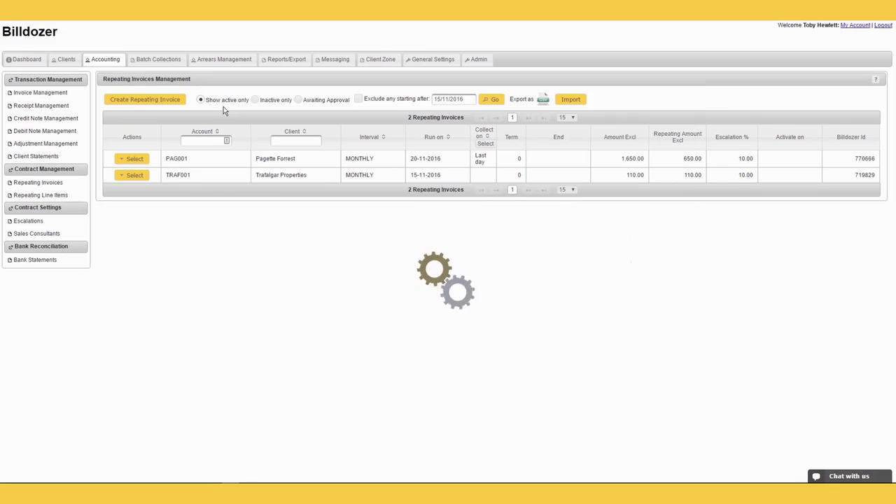
Step: Dismiss the first repeating invoice's actions menu unused and switch to General Settings
{"action": "left_click", "coordinate": [135, 159]}
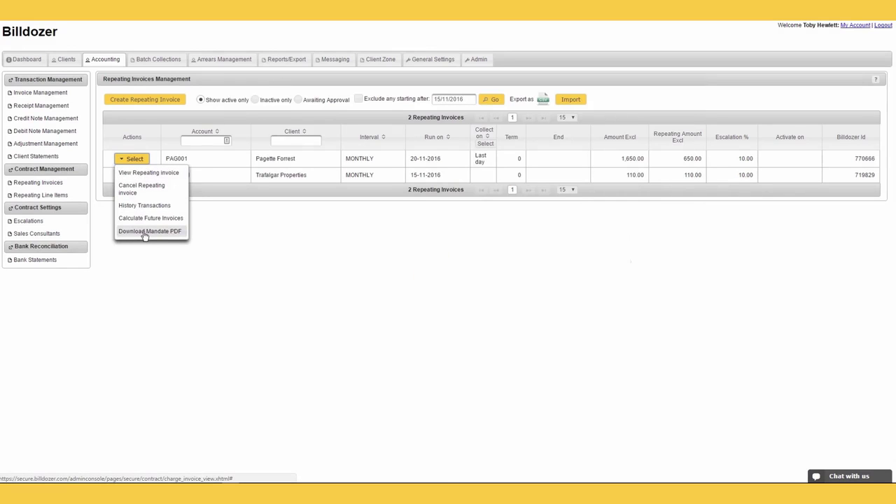
{"action": "left_click", "coordinate": [285, 237]}
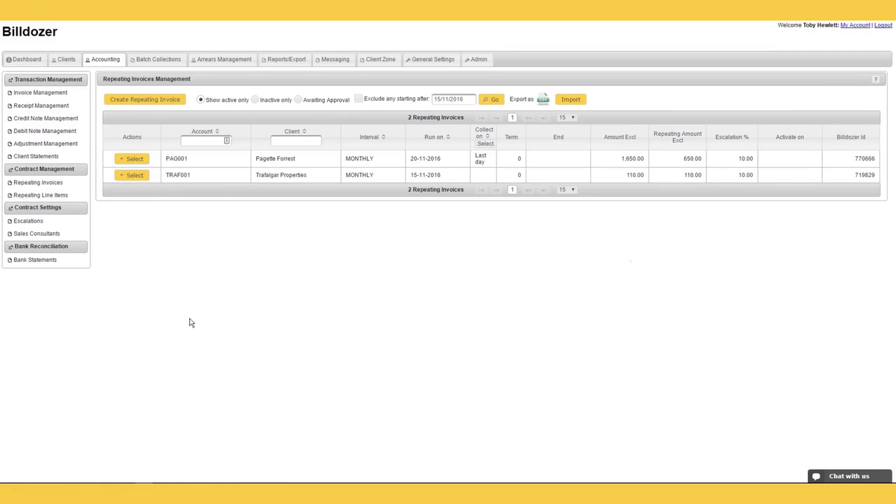
{"action": "left_click", "coordinate": [433, 59]}
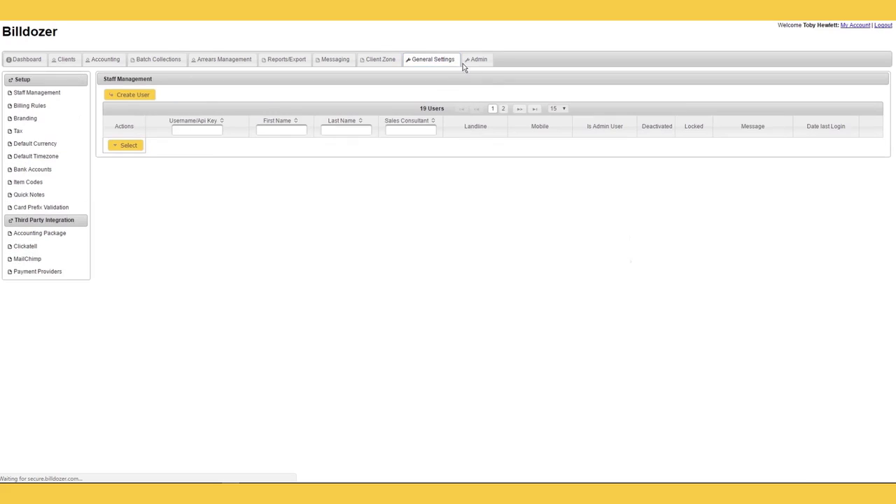
Step: Open Item Codes from the Setup sidebar of General Settings
{"action": "left_click", "coordinate": [33, 194]}
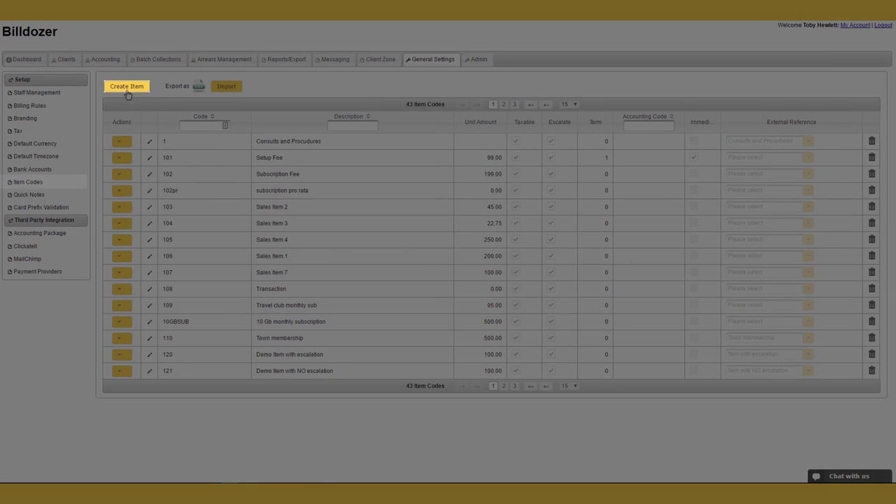
Step: Create item code 1234 with description 'dddd' and unit amount 90
{"action": "left_click", "coordinate": [127, 93]}
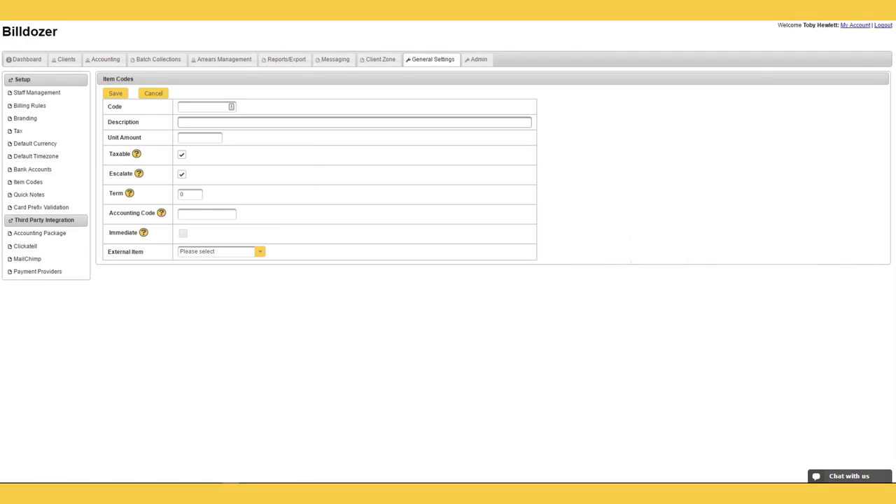
{"action": "type", "text": "1234"}
{"action": "key", "text": "Tab"}
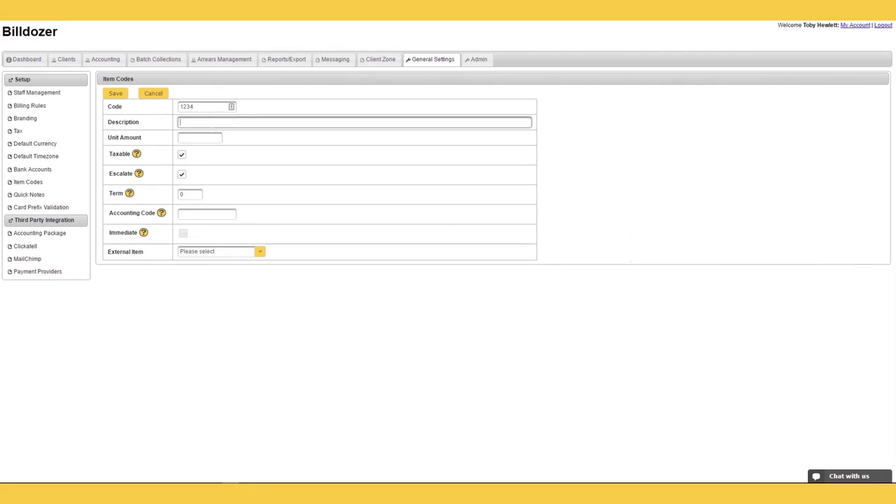
{"action": "type", "text": "dddd"}
{"action": "key", "text": "Tab"}
{"action": "type", "text": "90"}
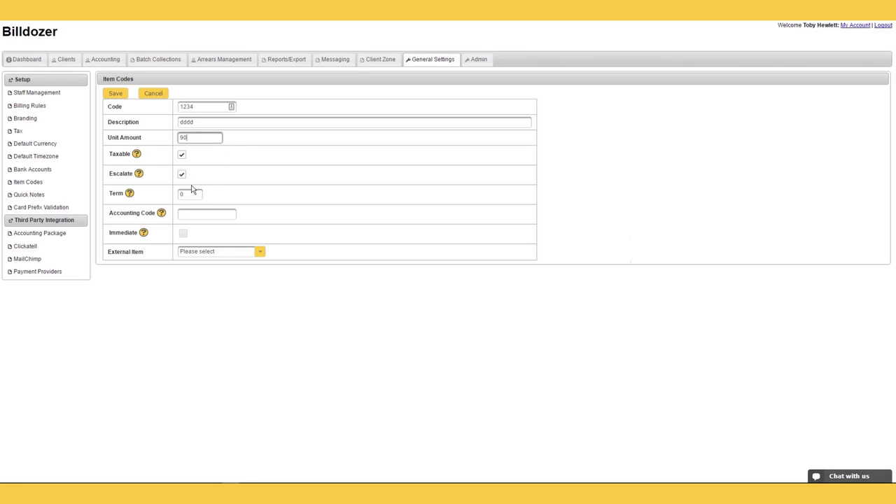
Step: Make the item charge immediately and link it to external item 'Item with escalation'
{"action": "left_click", "coordinate": [190, 194]}
{"action": "left_click", "coordinate": [206, 213]}
{"action": "left_click", "coordinate": [183, 233]}
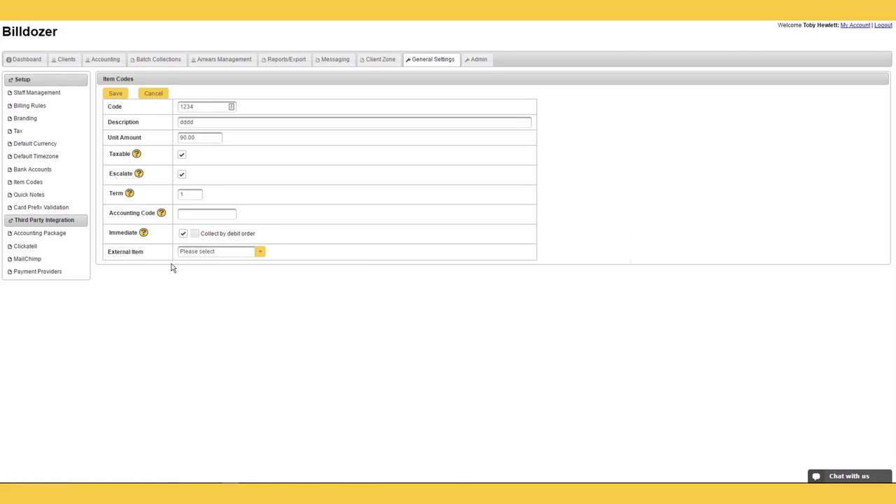
{"action": "left_click", "coordinate": [261, 256]}
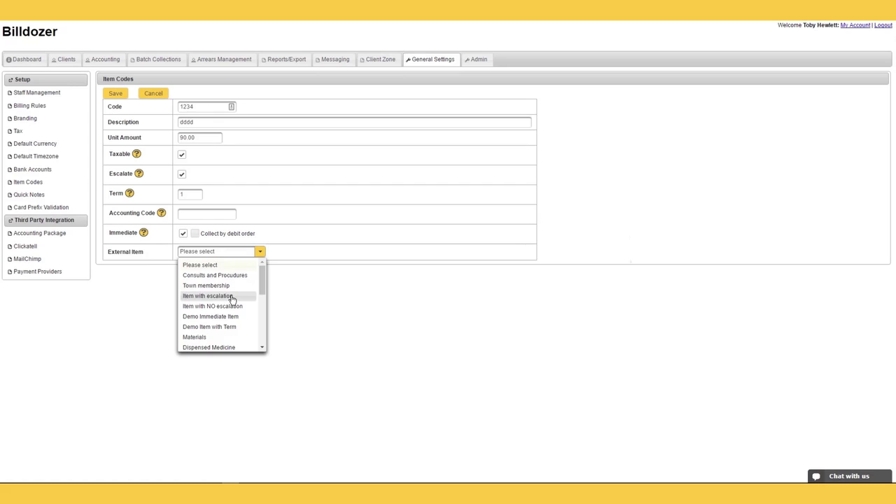
{"action": "left_click", "coordinate": [231, 299]}
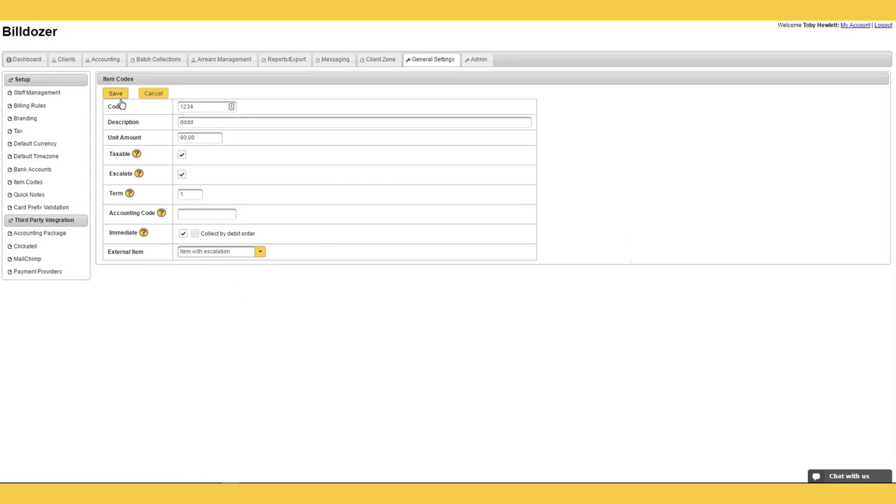